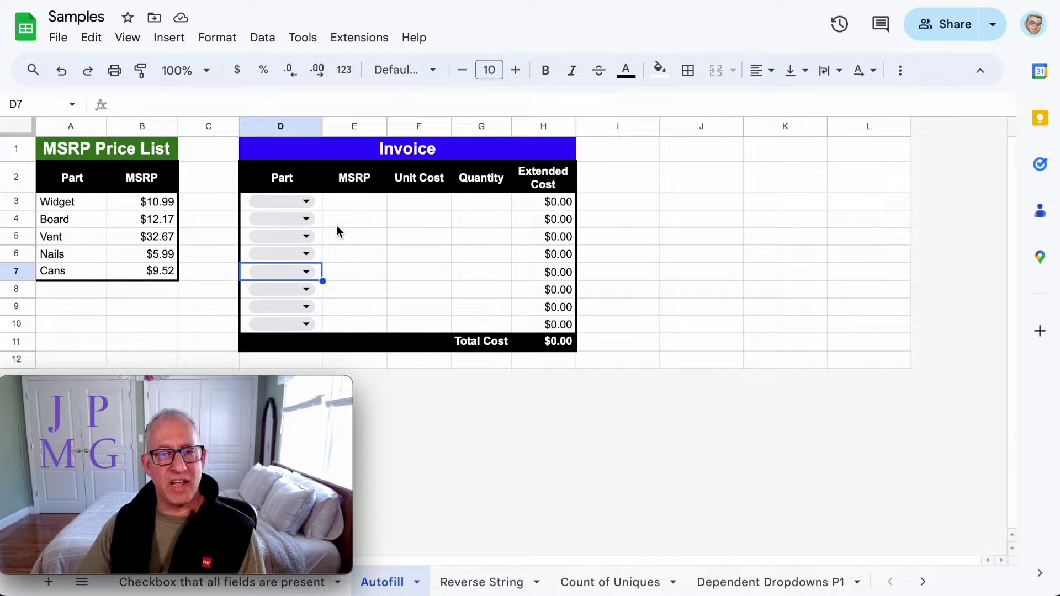
# - Pick Widget, Board, Board, Vent and Nails from the Part dropdowns in D3:D7
pyautogui.click(306, 202)
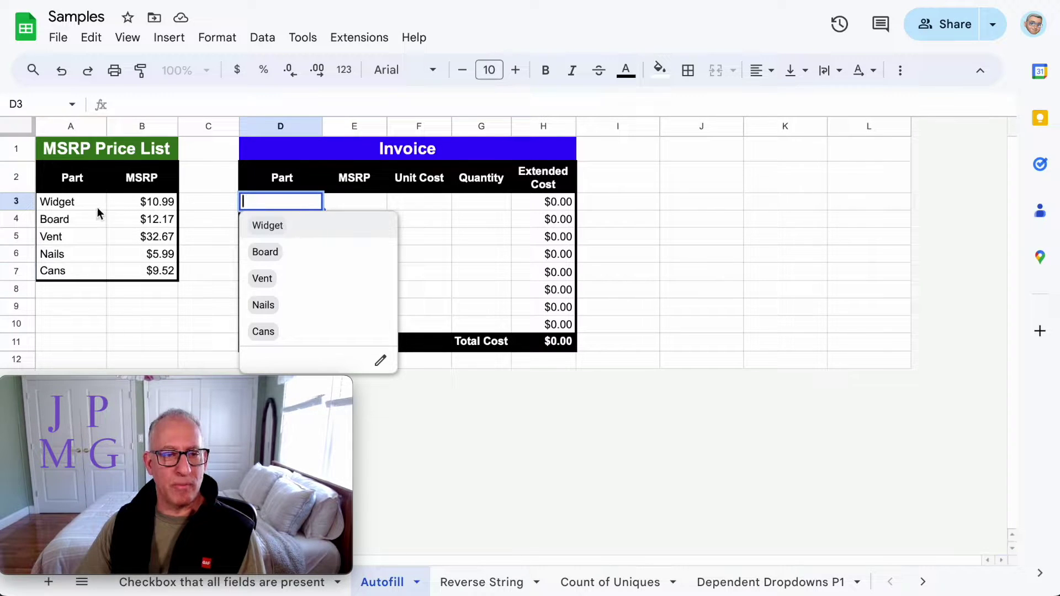
pyautogui.click(296, 235)
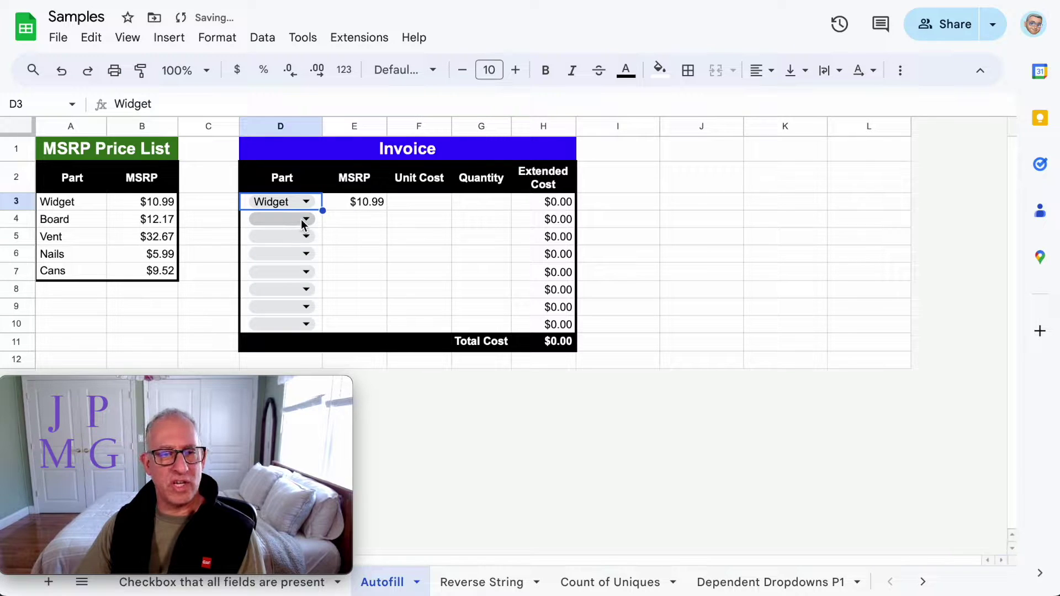
pyautogui.click(305, 220)
pyautogui.click(275, 268)
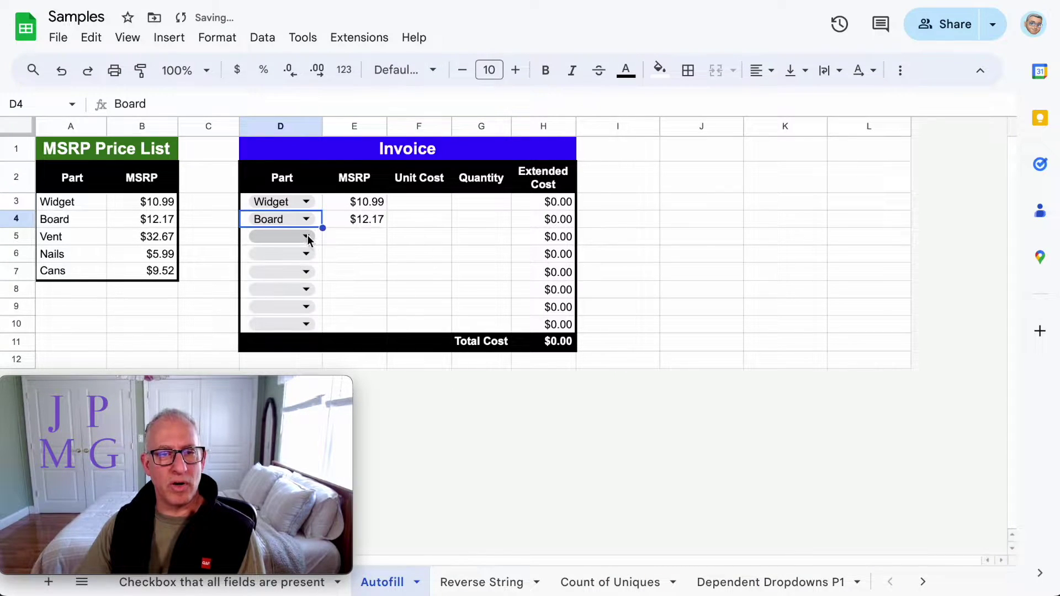
pyautogui.click(307, 237)
pyautogui.click(288, 285)
pyautogui.click(308, 254)
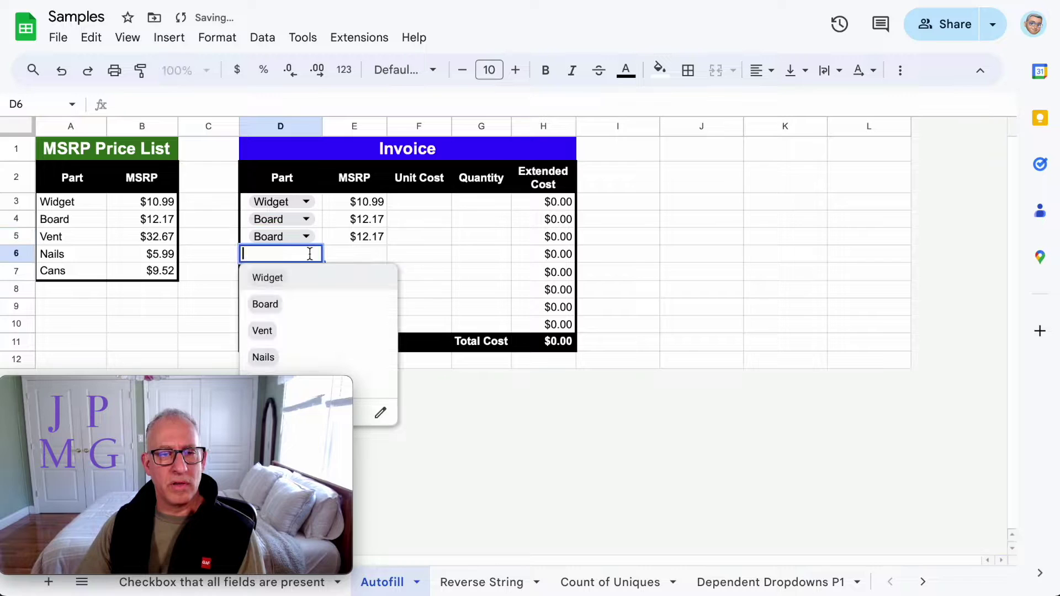
pyautogui.click(276, 330)
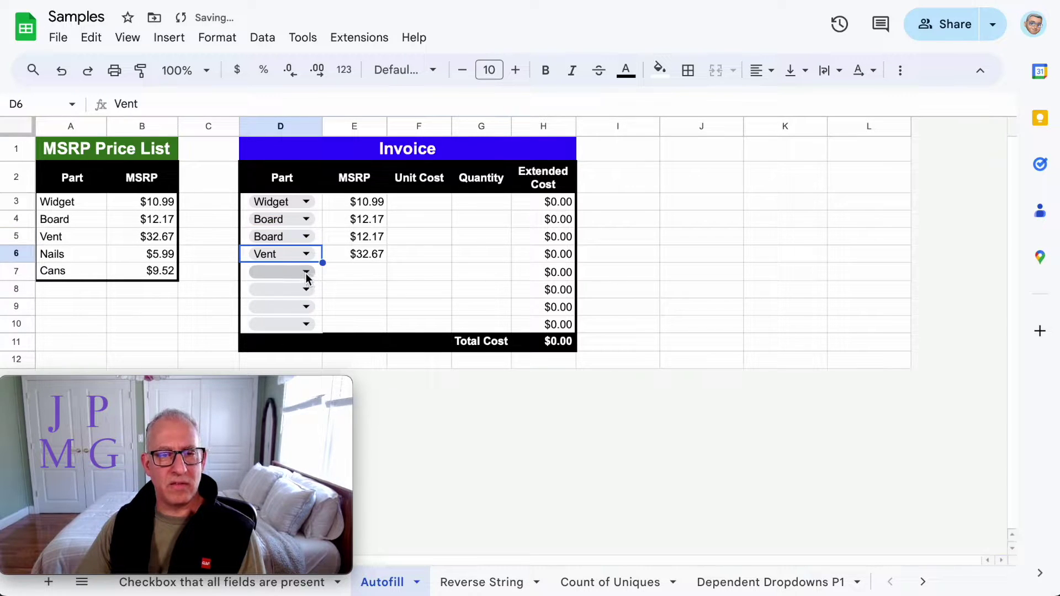
pyautogui.click(306, 273)
pyautogui.click(275, 367)
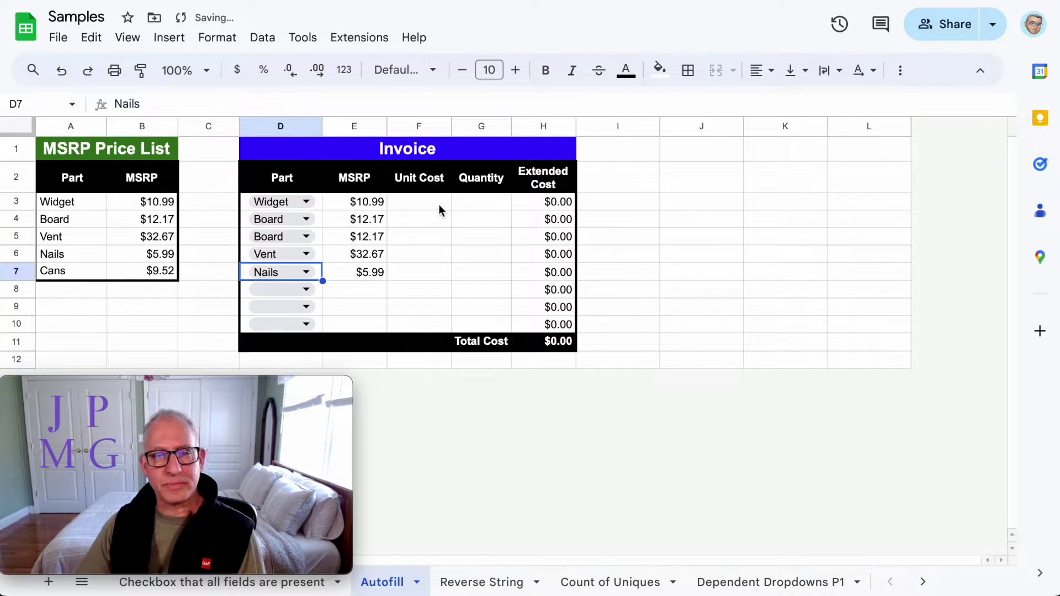
# - Enter quantities 2, 3, 4, 6 and 10 in G3:G7
pyautogui.click(469, 202)
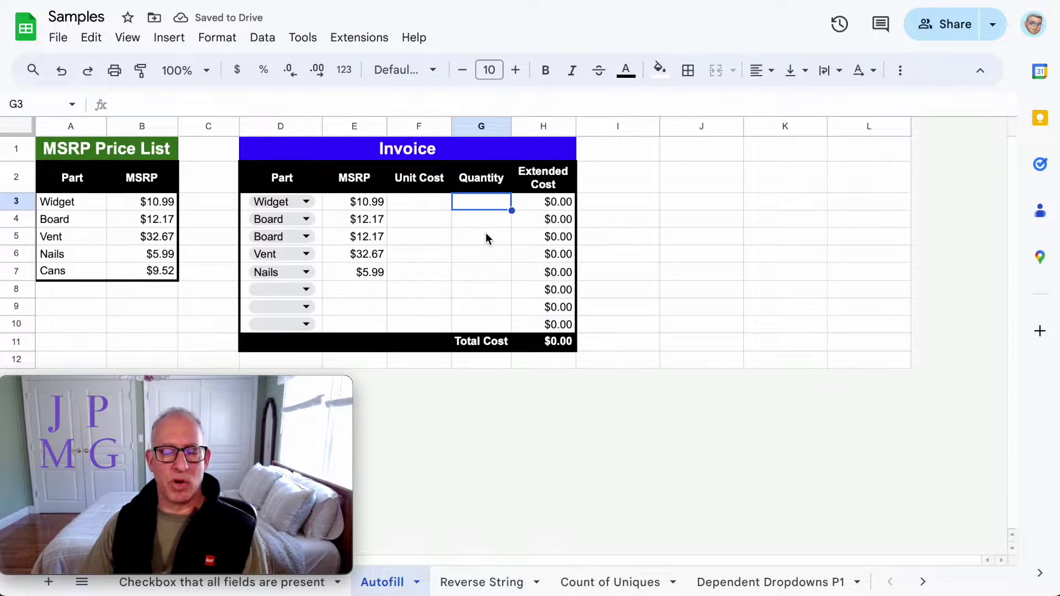
pyautogui.write('2')
pyautogui.press('Return')
pyautogui.write('3')
pyautogui.press('Return')
pyautogui.write('4')
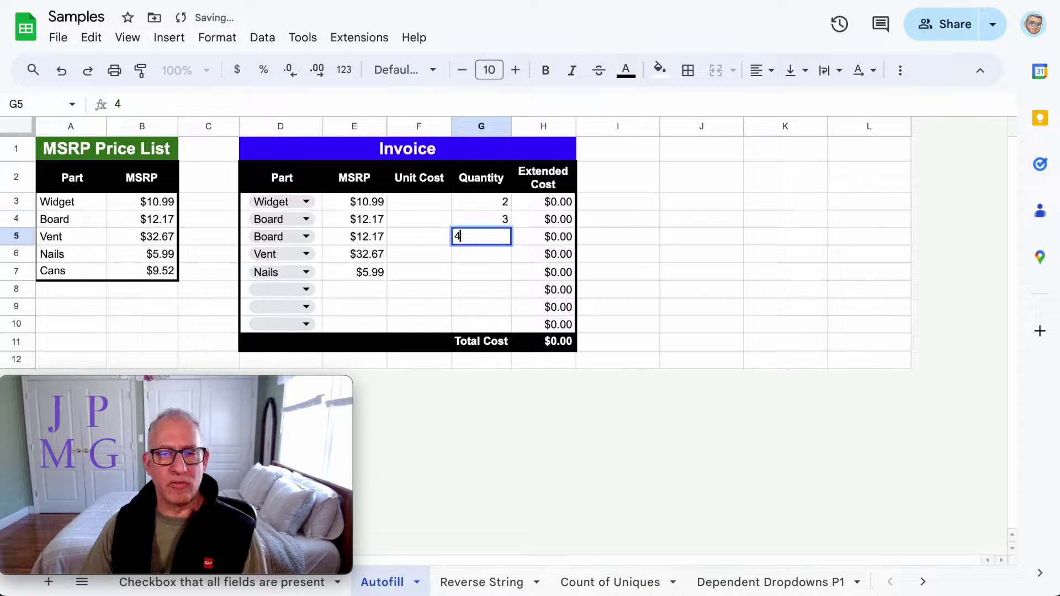
pyautogui.press('Return')
pyautogui.write('6')
pyautogui.press('Return')
pyautogui.write('10')
pyautogui.press('Return')
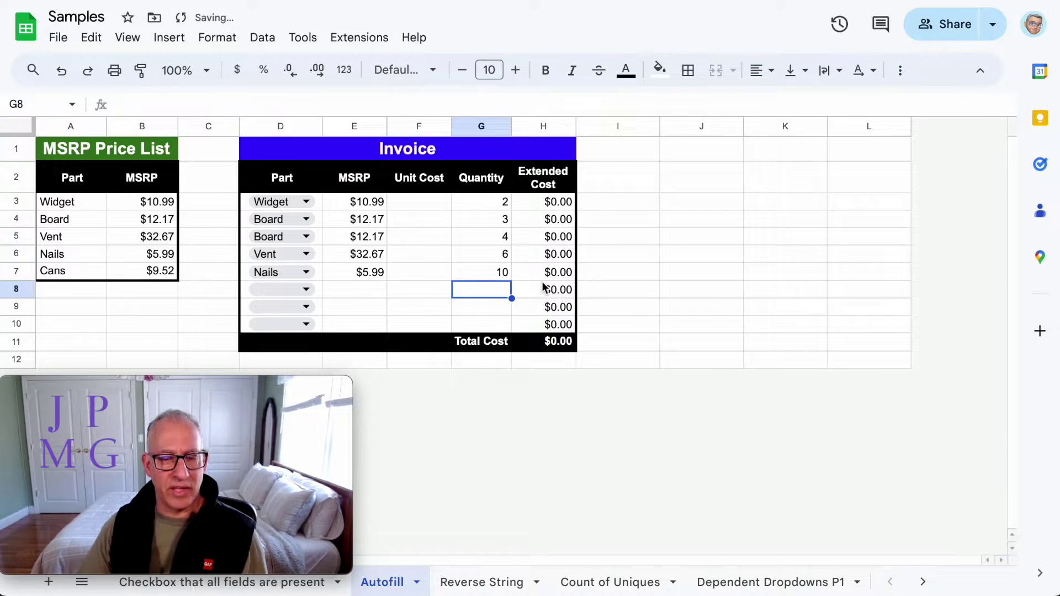
pyautogui.click(430, 203)
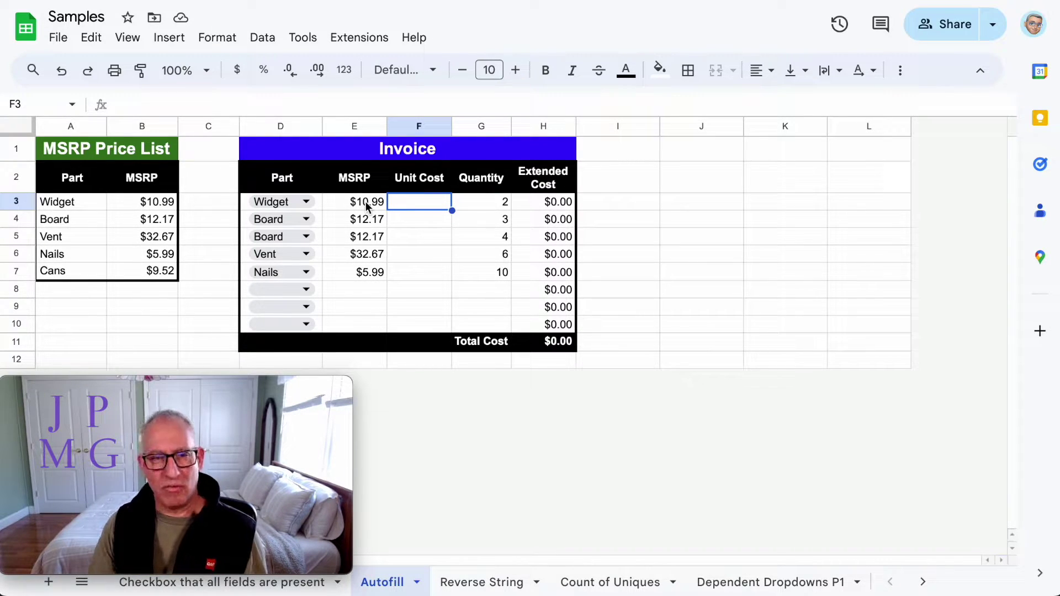
# - Enter =E3 in F3 and autofill it down the Unit Cost column
pyautogui.write('=')
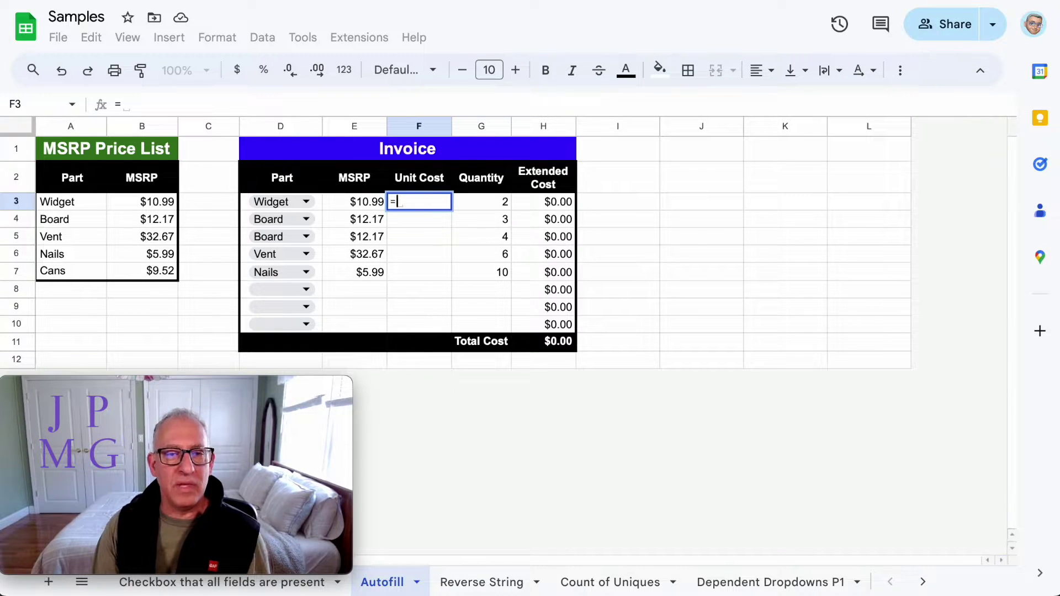
pyautogui.write('e3')
pyautogui.press('Return')
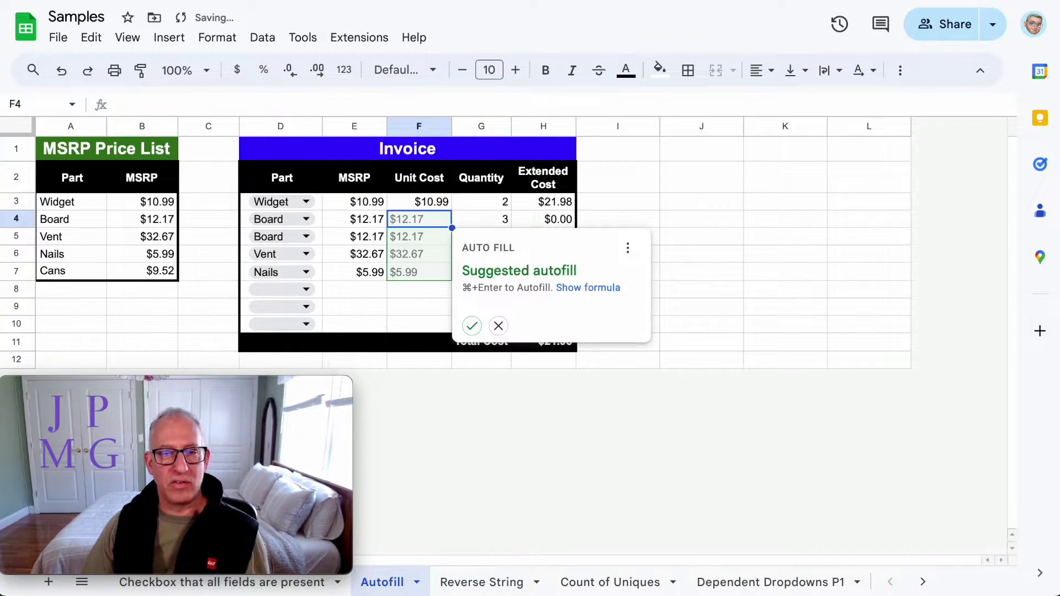
pyautogui.click(471, 326)
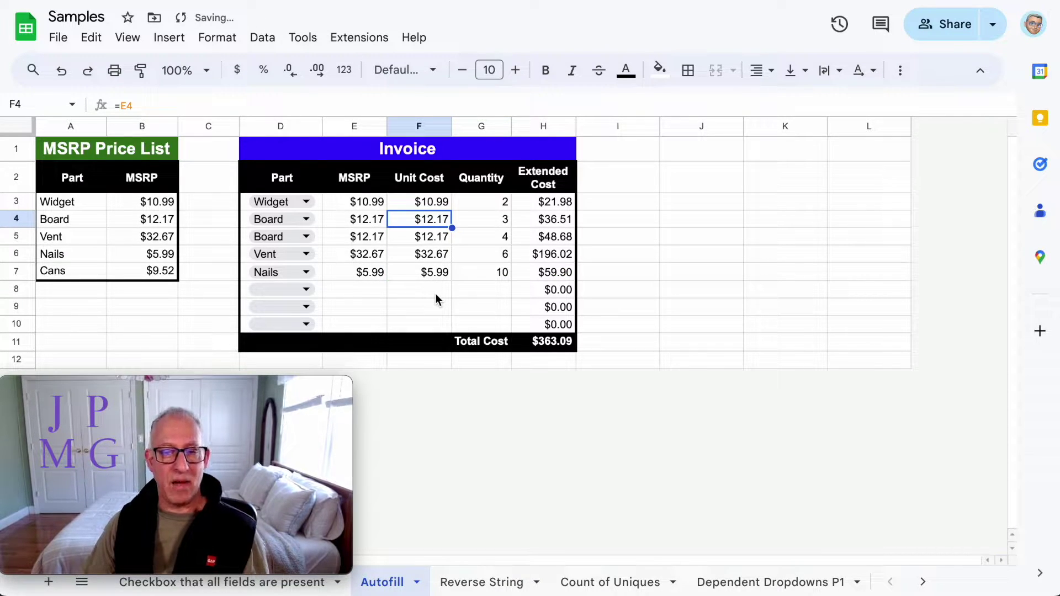
# - Override the Widget unit cost in F3 with 8, then clear F3 again
pyautogui.press('Up')
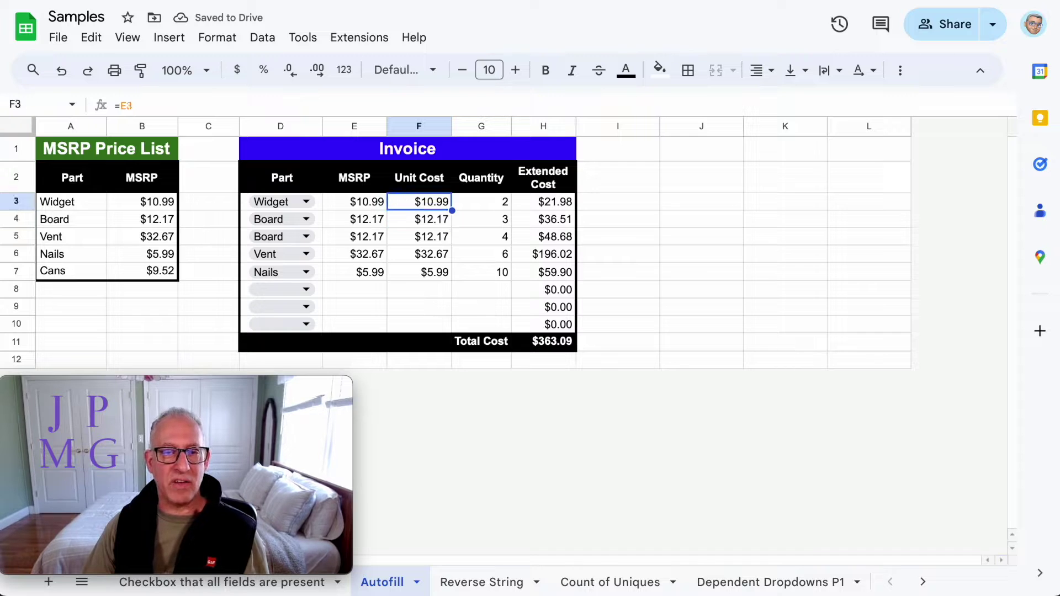
pyautogui.write('8')
pyautogui.press('Return')
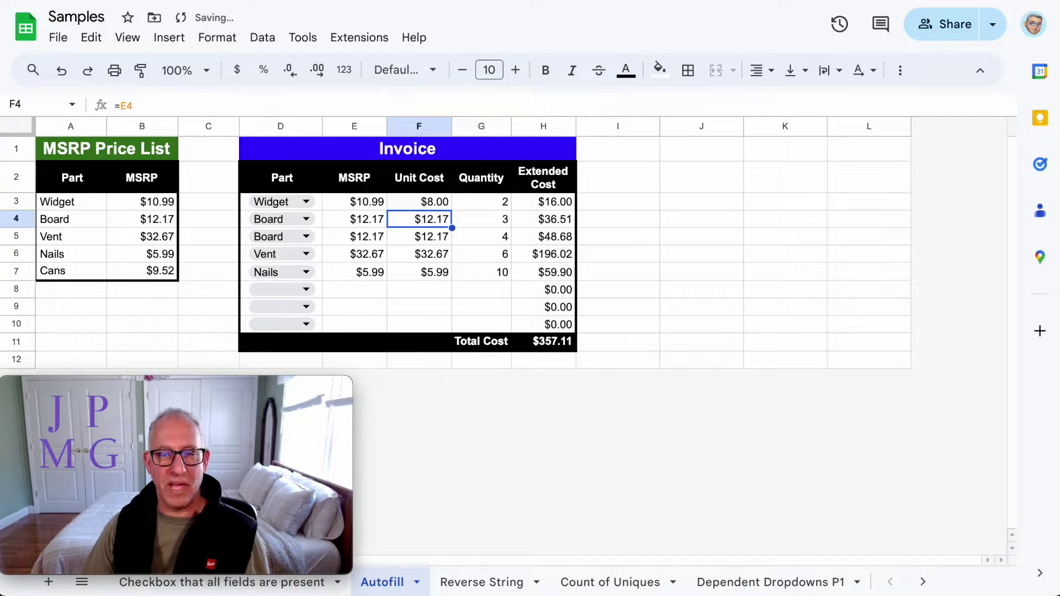
pyautogui.click(481, 201)
pyautogui.click(419, 202)
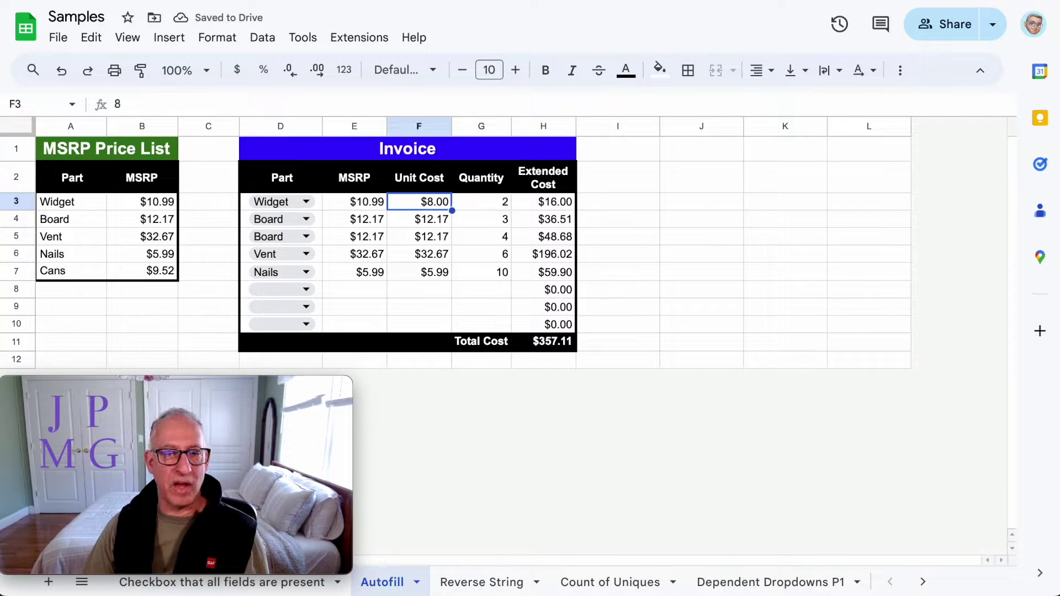
pyautogui.press('Delete')
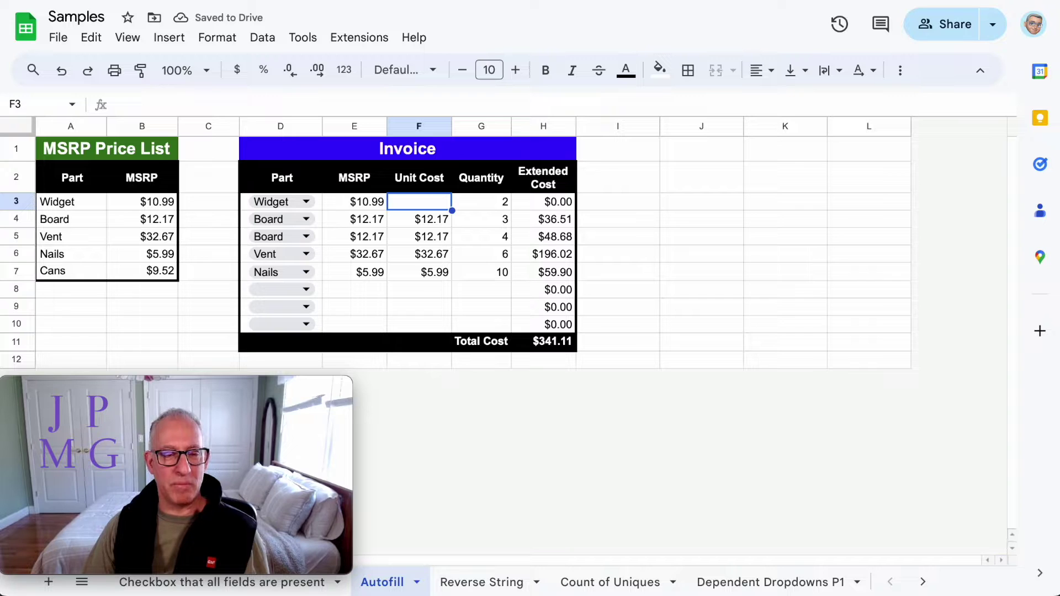
# - Restore =E3 in F3 and select the Unit Cost cells F3:F8 for clearing
pyautogui.click(420, 219)
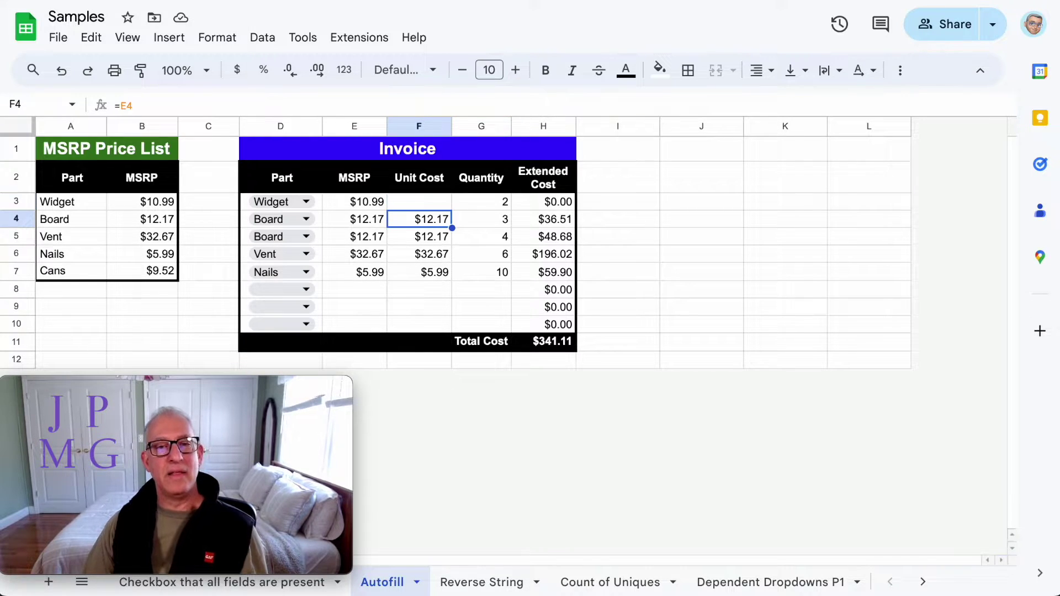
pyautogui.click(419, 201)
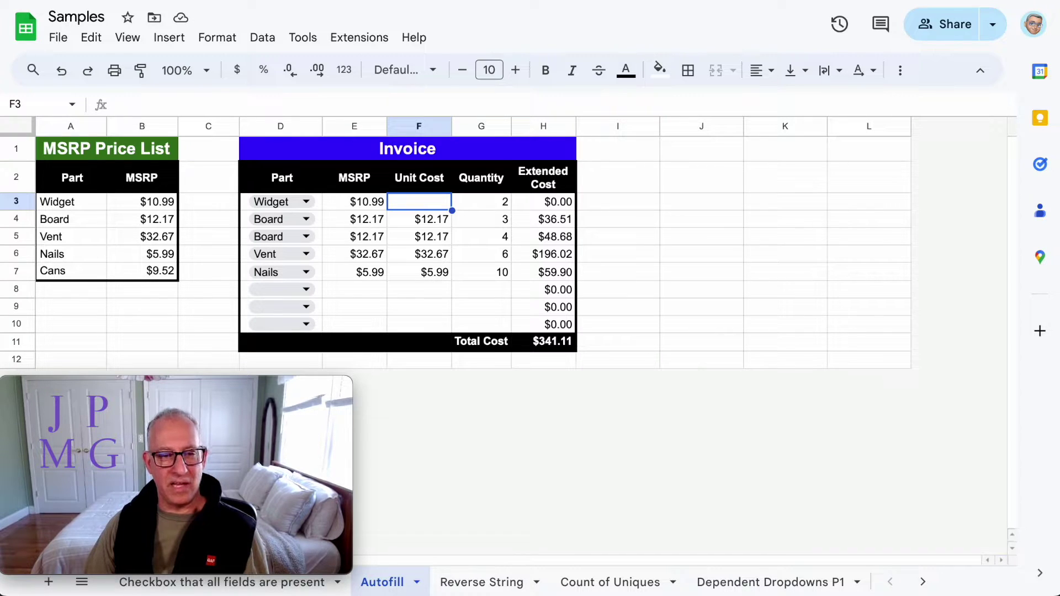
pyautogui.write('=E3')
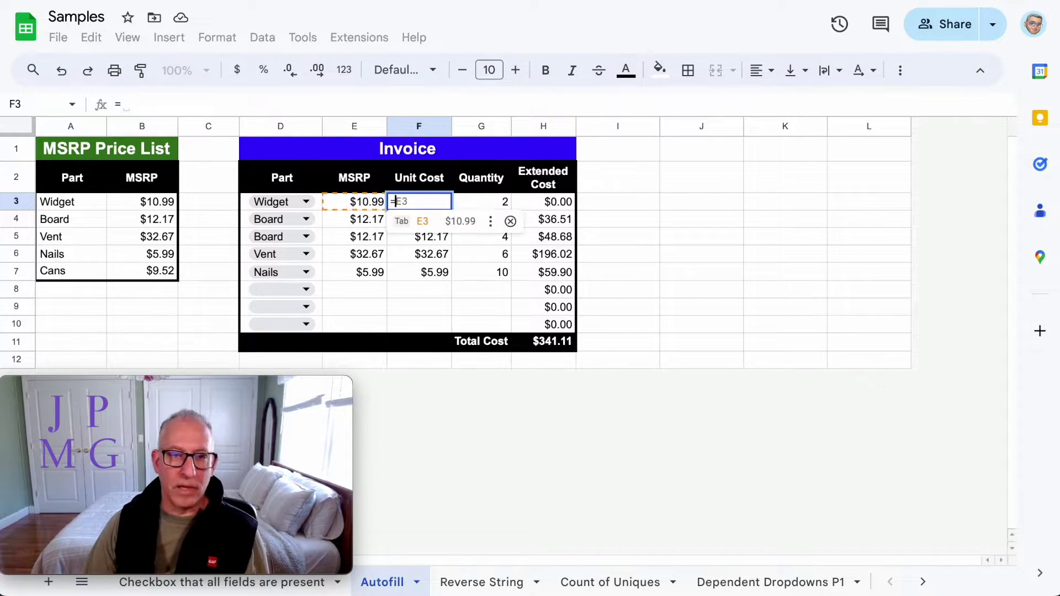
pyautogui.press('Return')
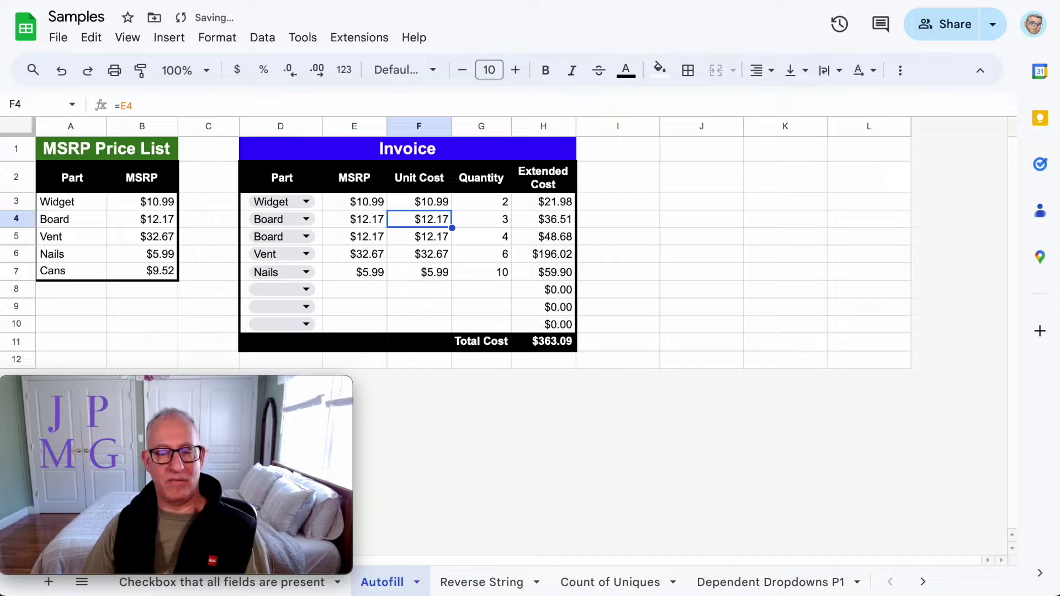
pyautogui.click(419, 202)
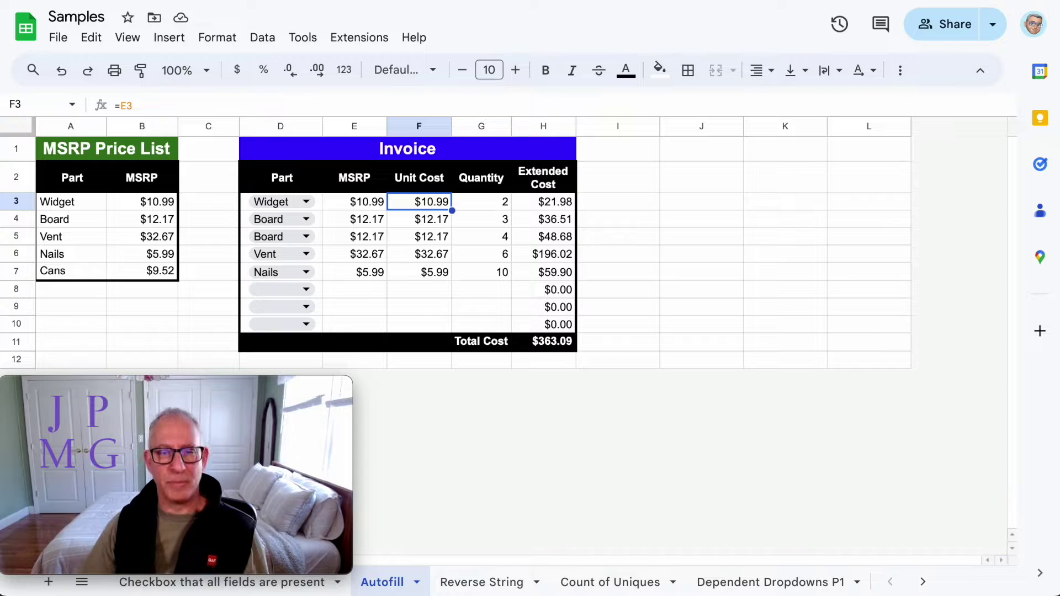
pyautogui.hotkey('shift', 'Down')
pyautogui.hotkey('shift', 'Down')
pyautogui.hotkey('shift', 'Down')
pyautogui.hotkey('shift', 'Down')
pyautogui.hotkey('shift', 'Down')
# - Clear unit costs F3:F8 and enter a test =E3 formula in spare cell J4
pyautogui.press('Delete')
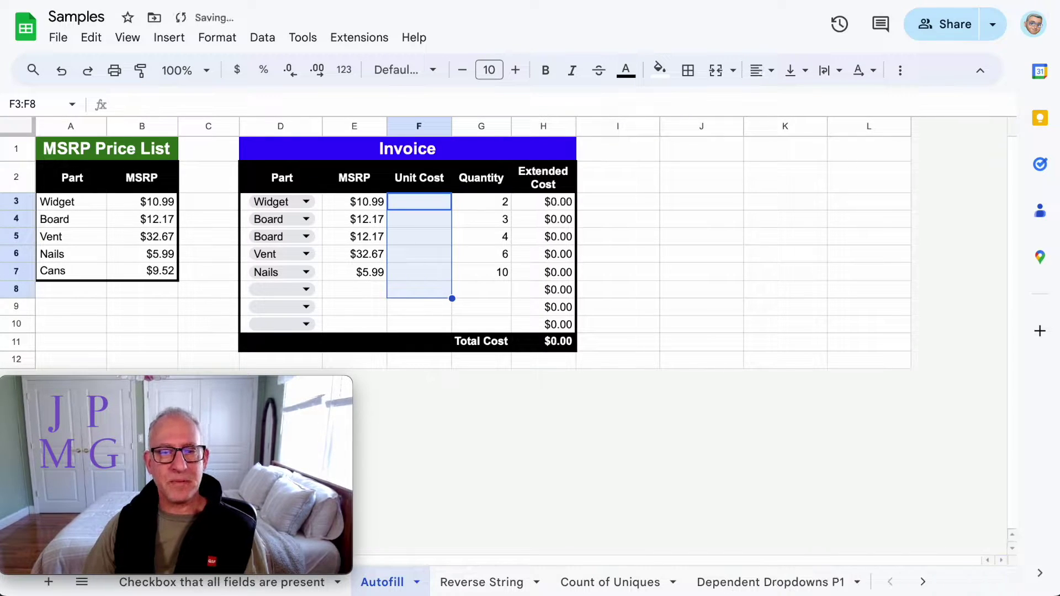
pyautogui.press('Right')
pyautogui.press('Right')
pyautogui.press('Right')
pyautogui.press('Right')
pyautogui.press('Down')
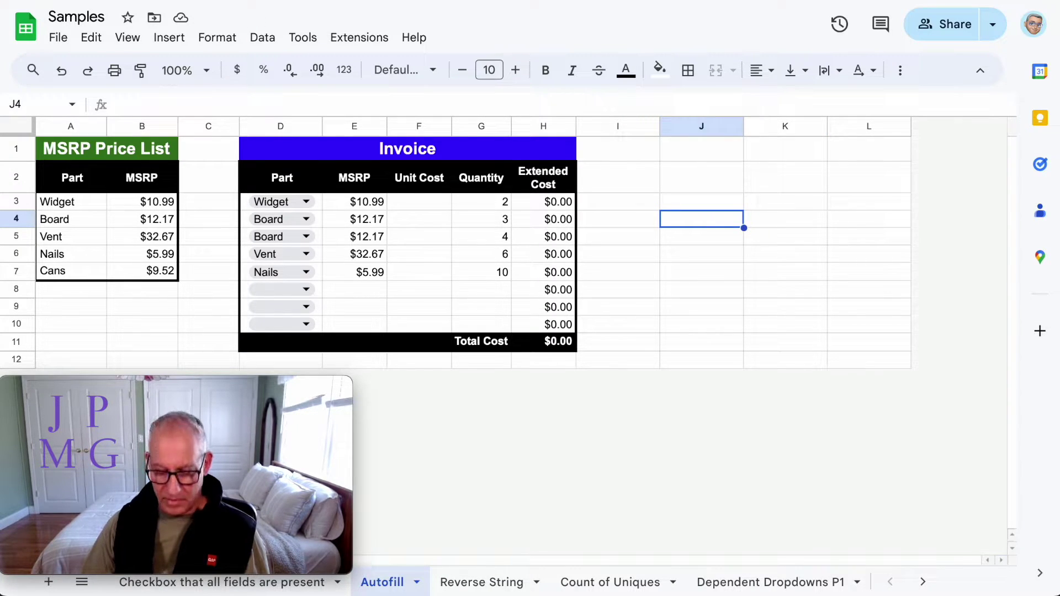
pyautogui.write('=')
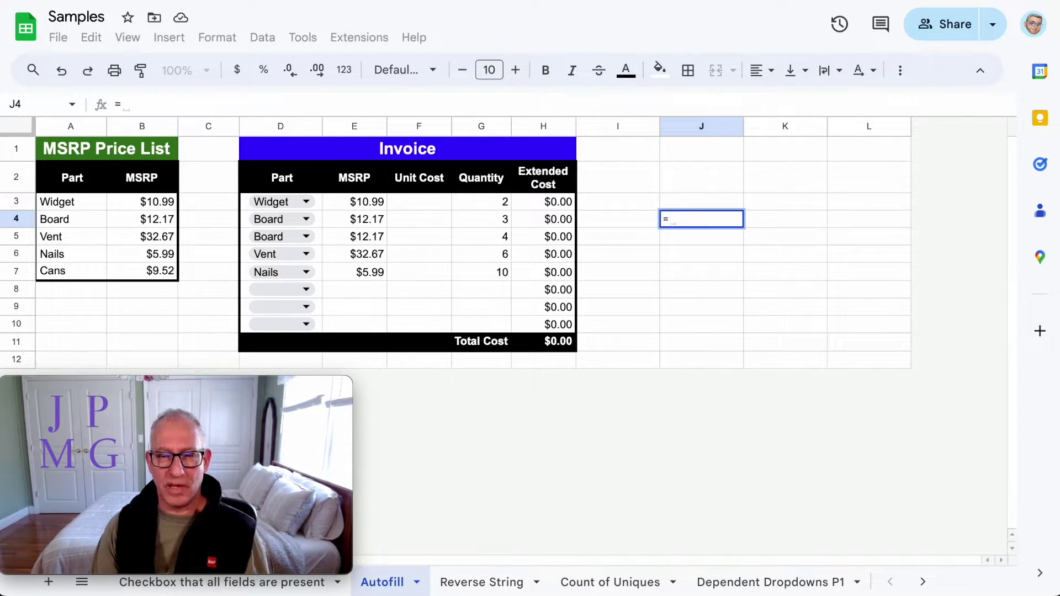
pyautogui.write('E3')
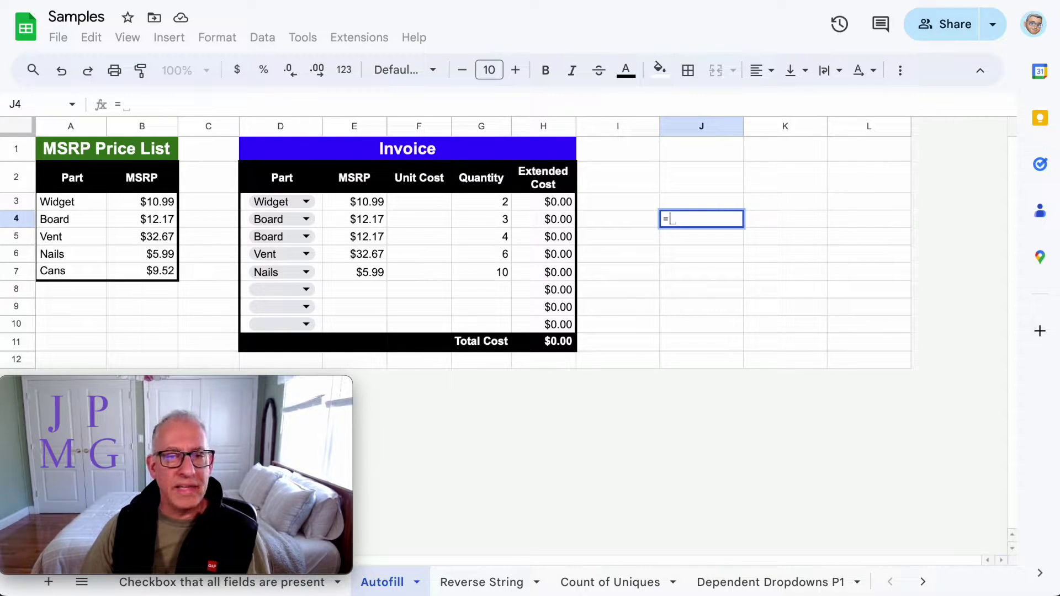
pyautogui.press('Return')
# - Replace J4 with the array formula ={"jon","larry"} so it spills into K4
pyautogui.click(701, 219)
pyautogui.press('Delete')
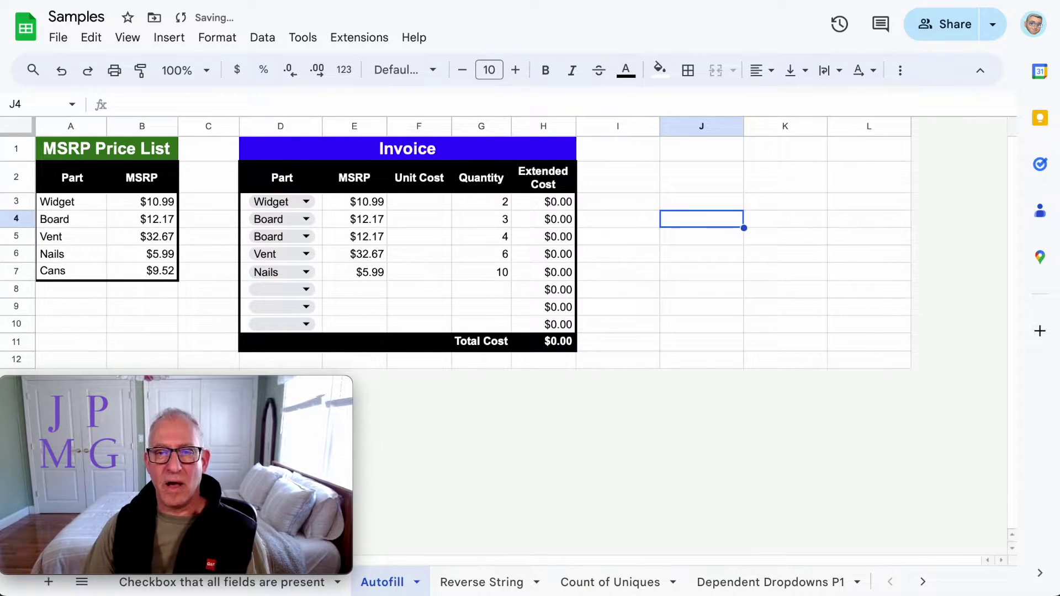
pyautogui.write('=')
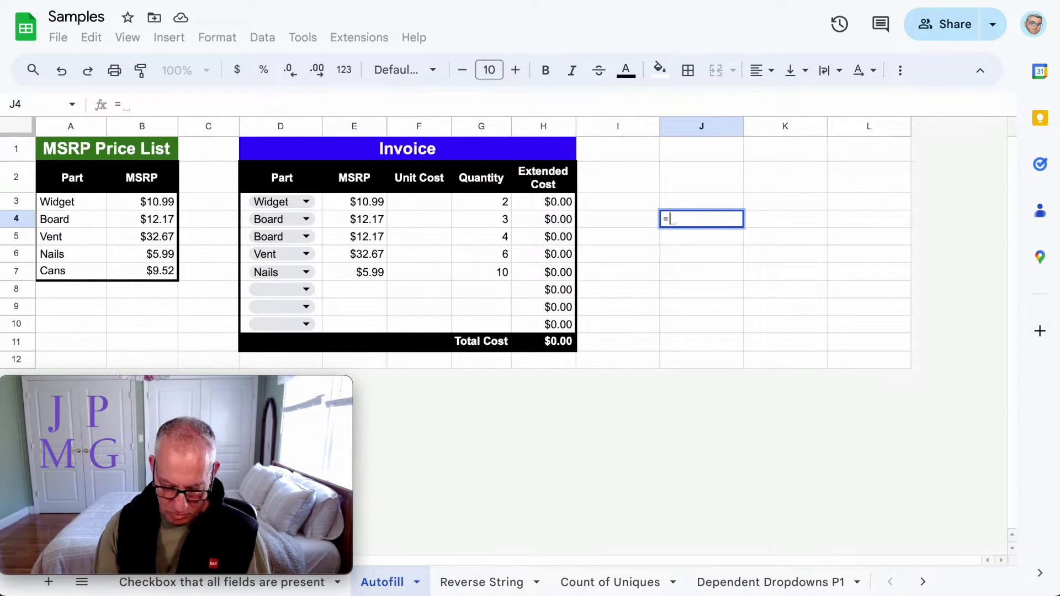
pyautogui.write('{"')
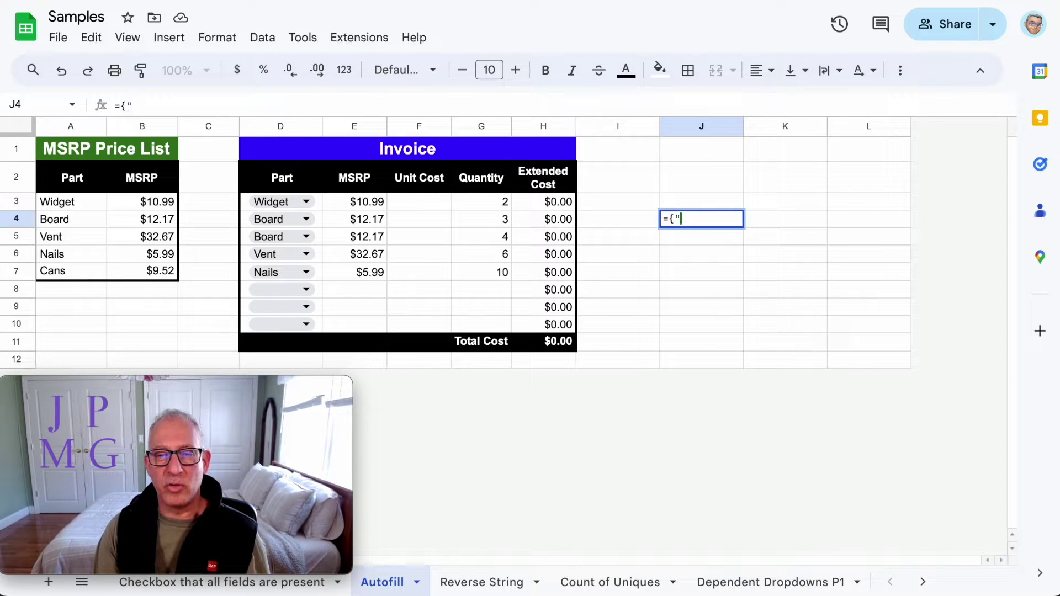
pyautogui.write('jon","')
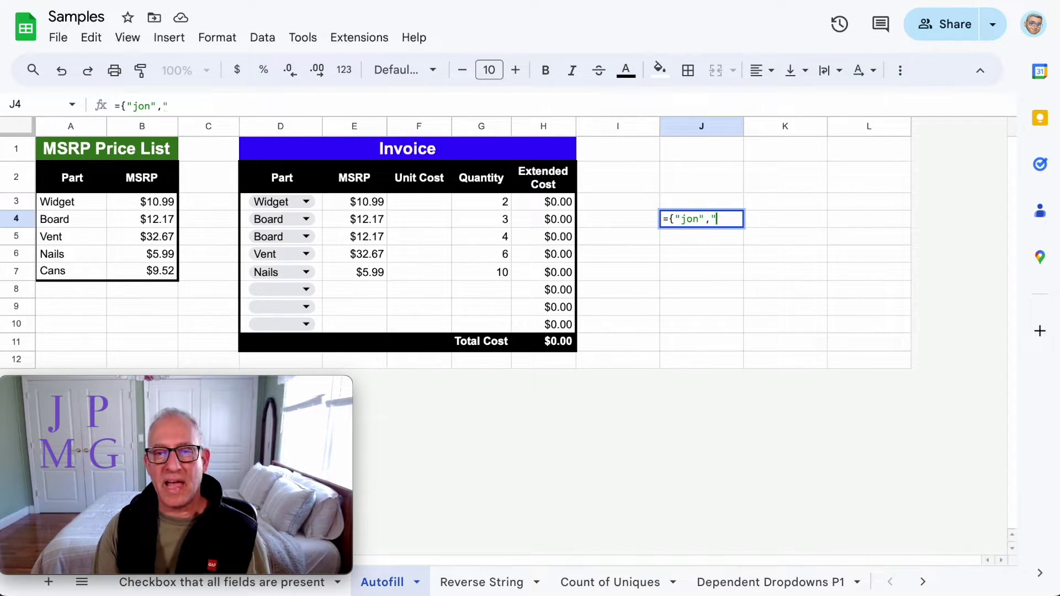
pyautogui.write('larry"')
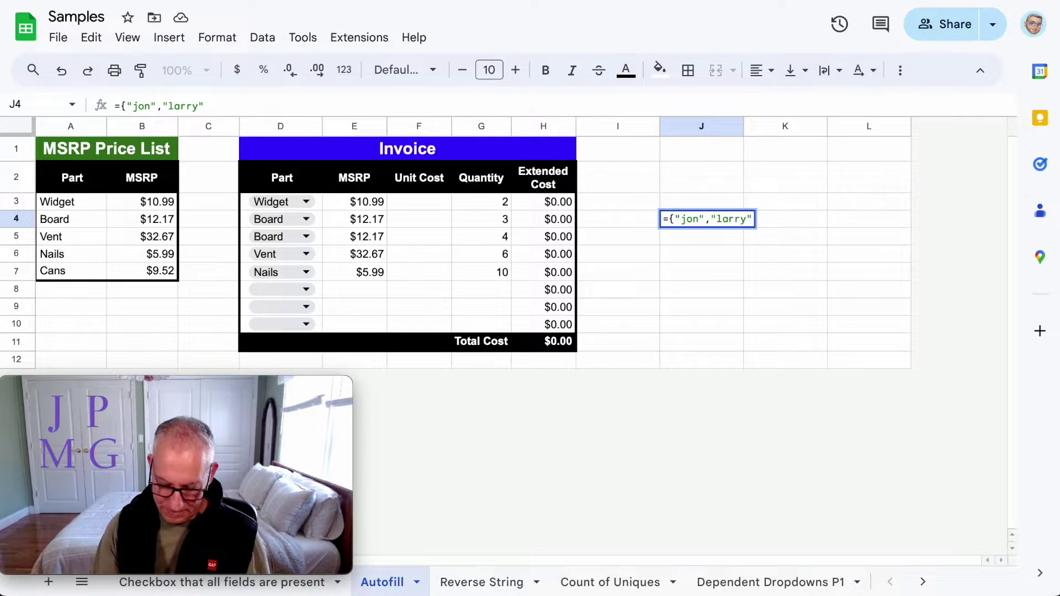
pyautogui.write('}')
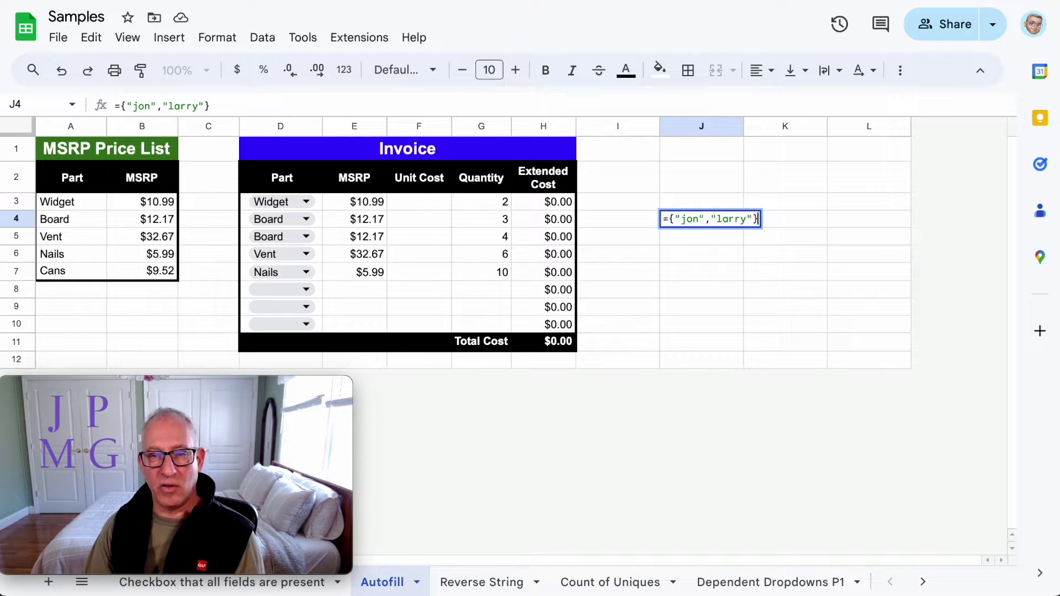
pyautogui.press('Return')
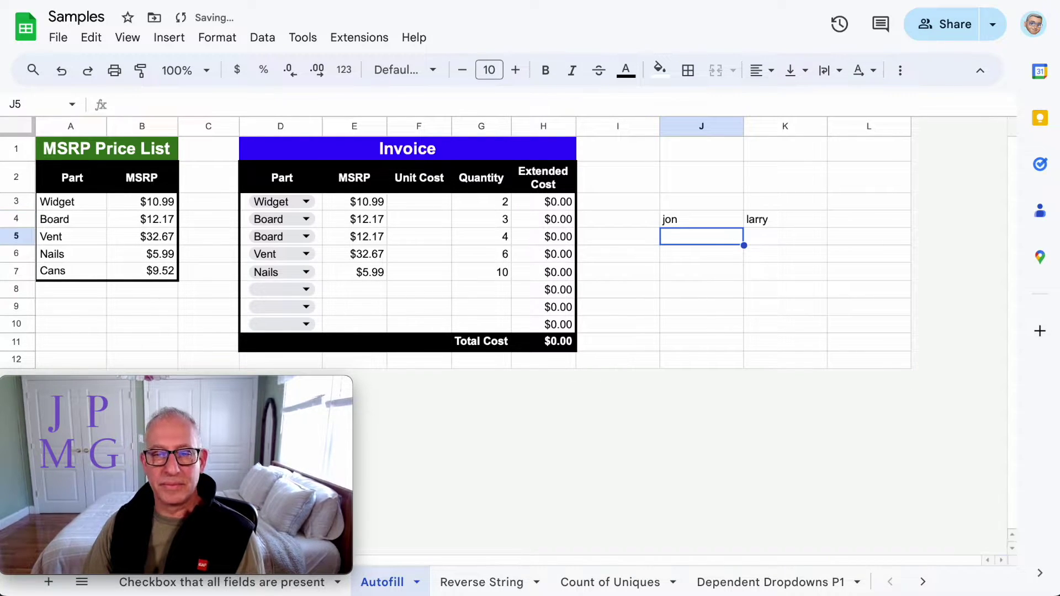
# - Append "lucy" to the J4 array formula so it spills across J4:L4
pyautogui.doubleClick(756, 219)
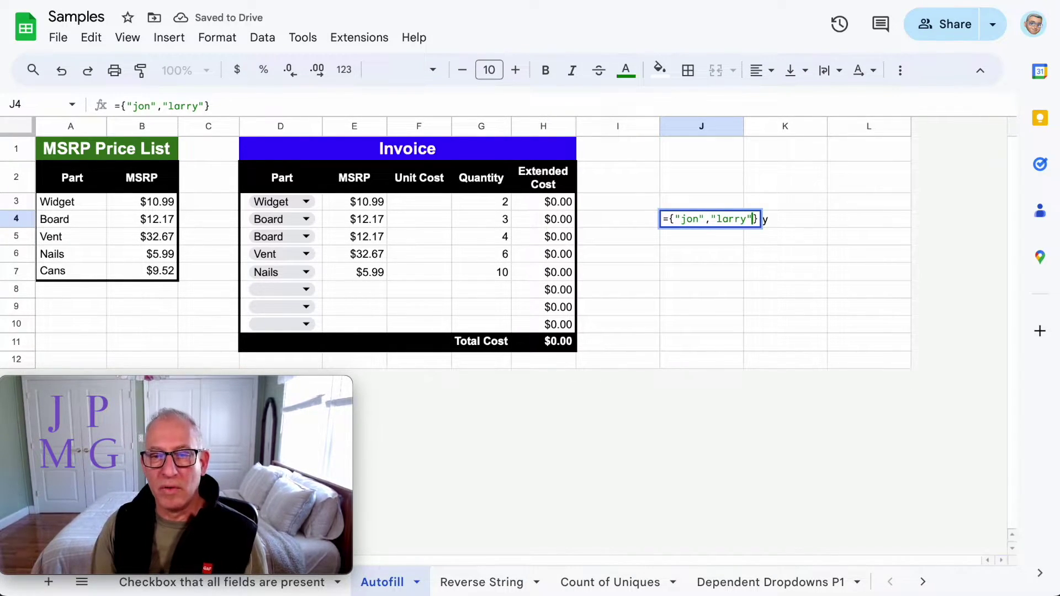
pyautogui.write(',"lucy"')
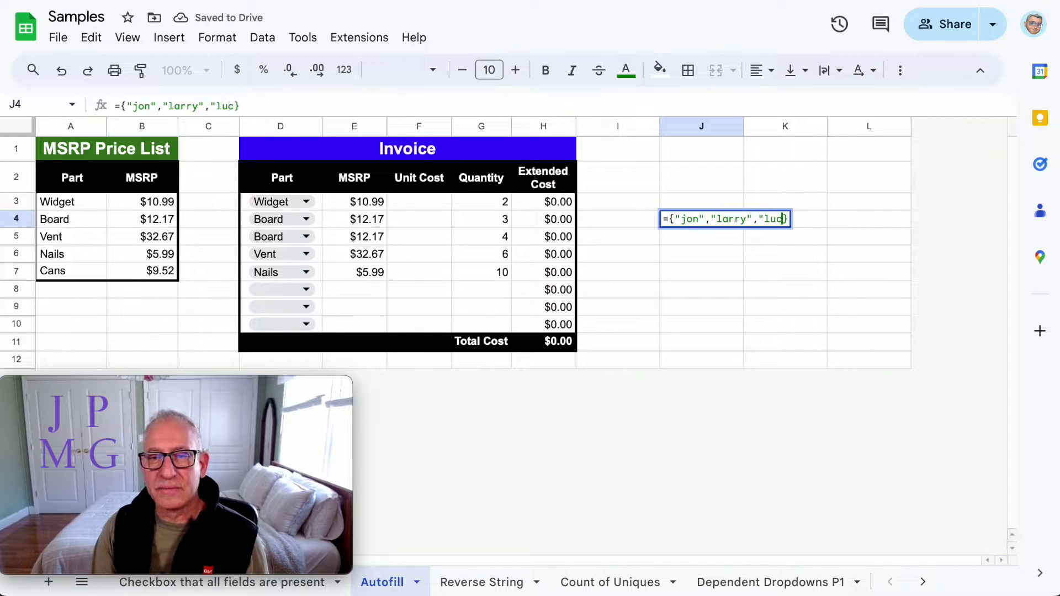
pyautogui.press('Return')
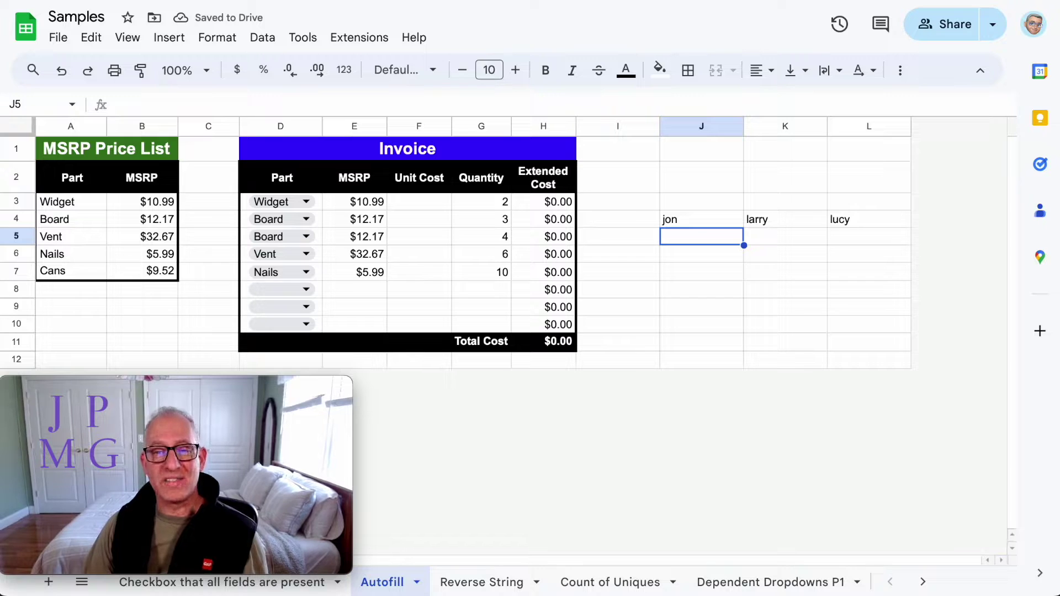
pyautogui.click(702, 219)
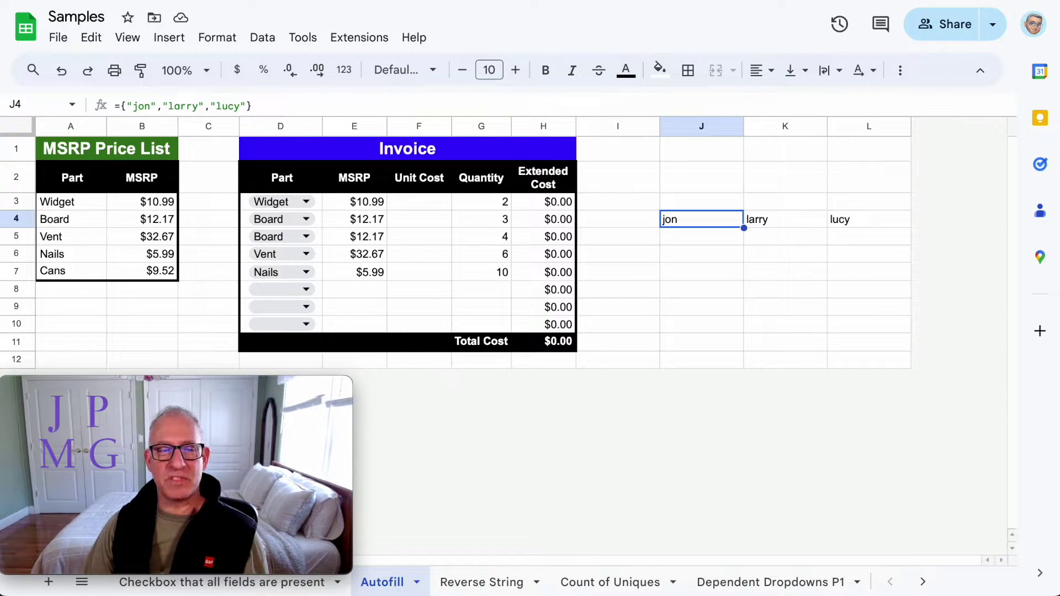
# - Type "my own value" into K4 and inspect the resulting #REF! error on J4
pyautogui.click(785, 220)
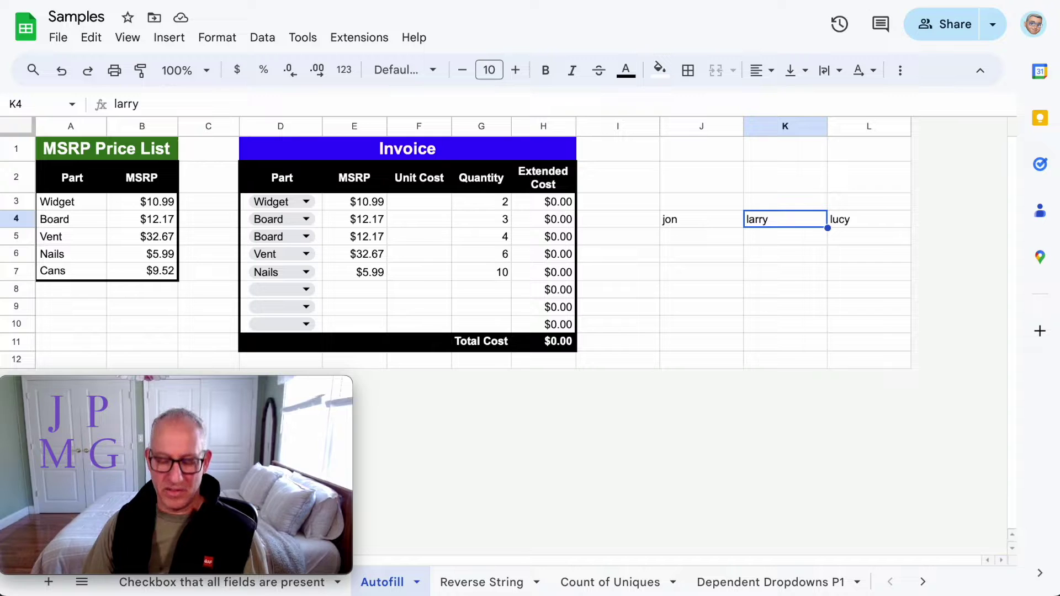
pyautogui.write('my own')
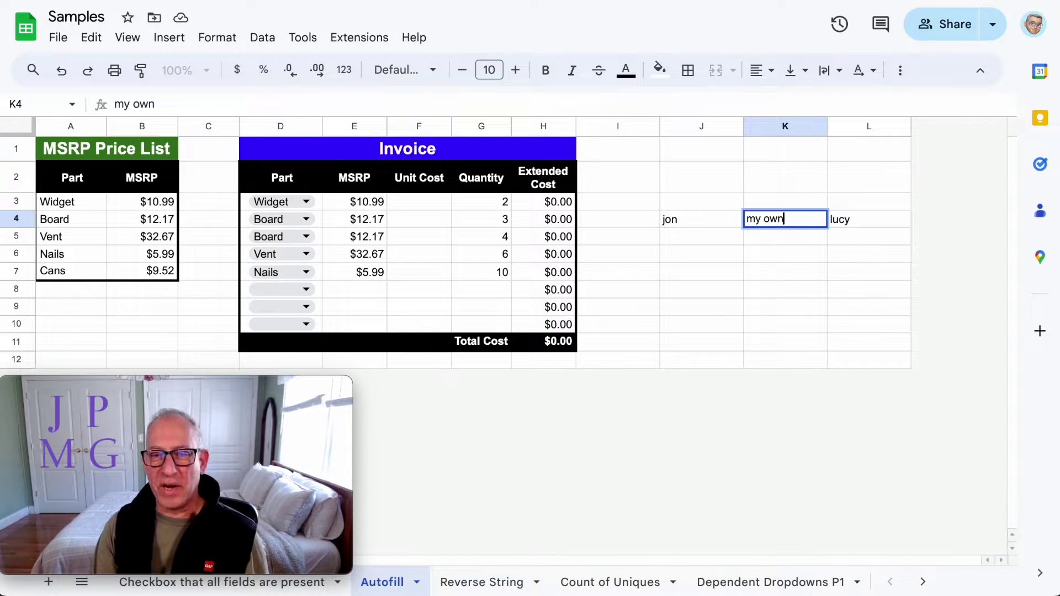
pyautogui.write(' value')
pyautogui.press('Return')
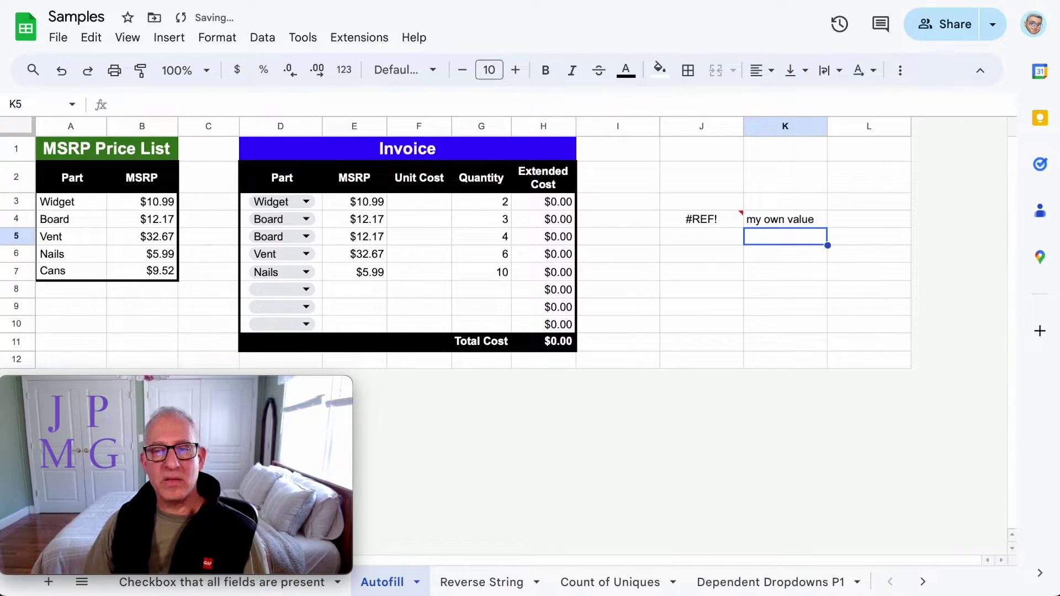
pyautogui.press('Up')
pyautogui.press('Left')
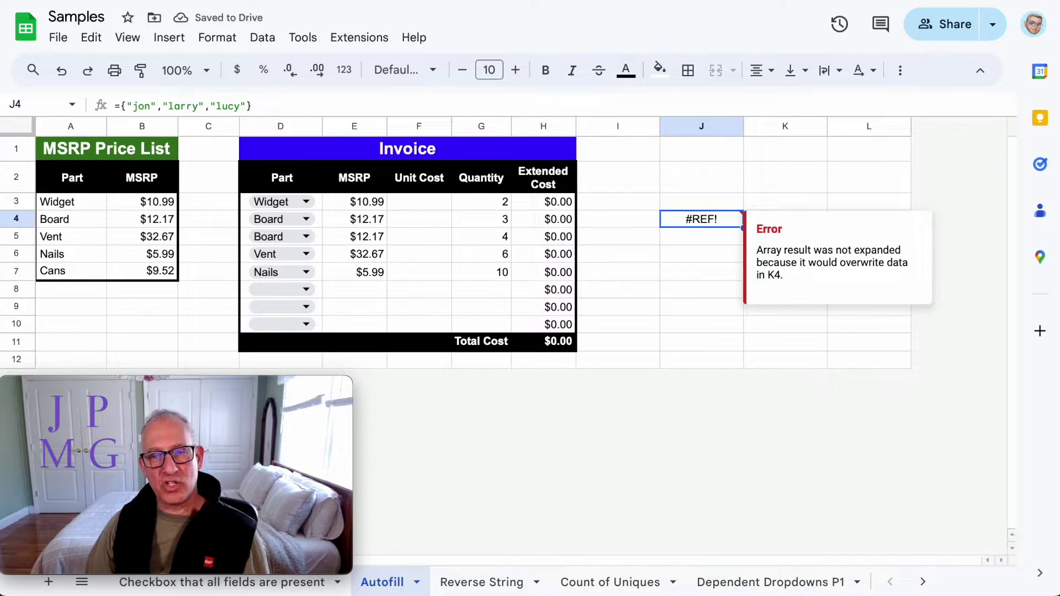
pyautogui.click(701, 237)
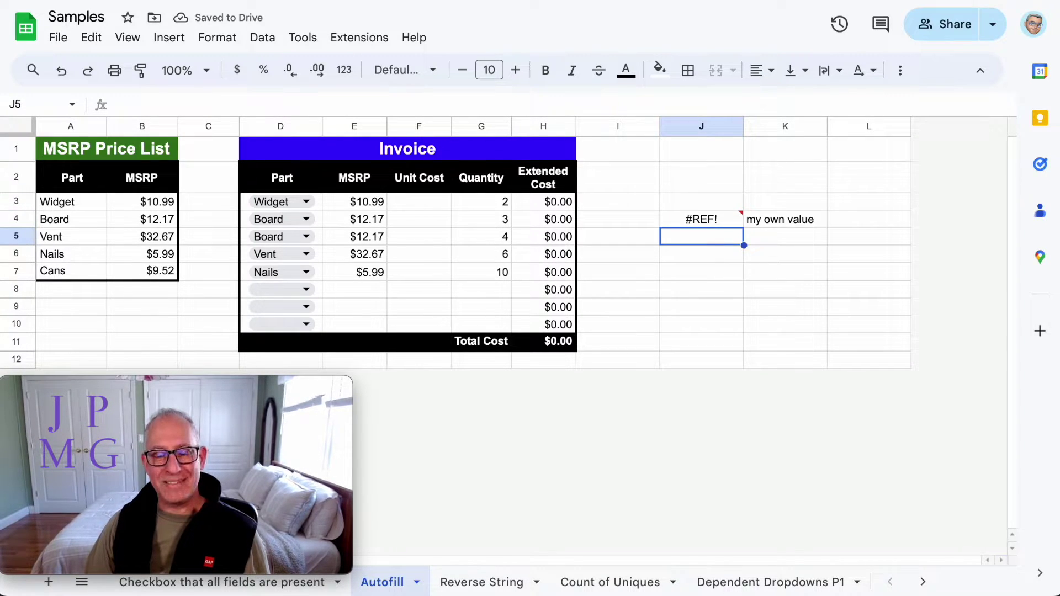
pyautogui.press('Right')
pyautogui.press('Up')
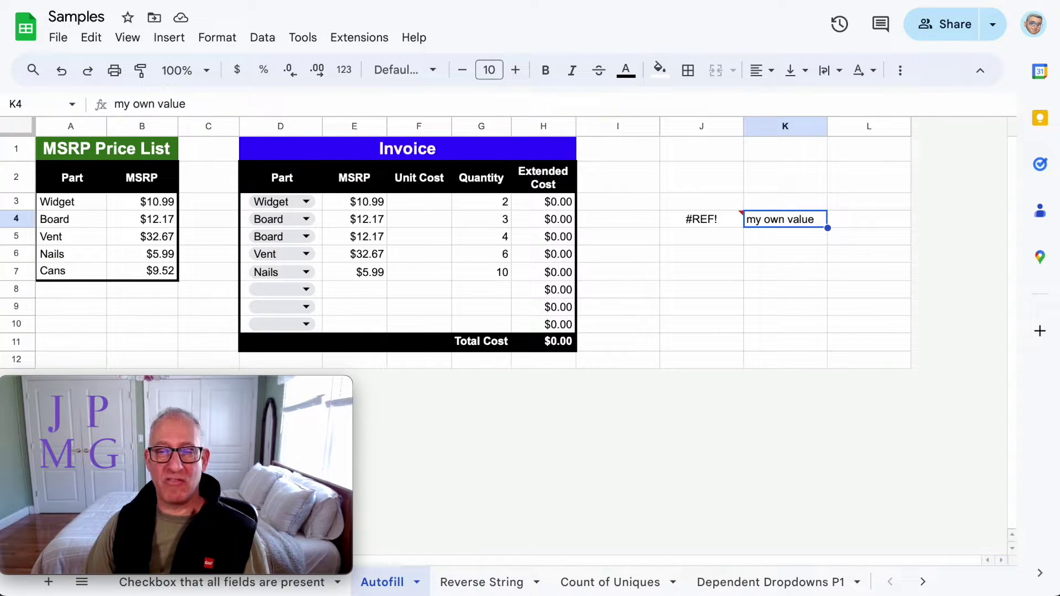
pyautogui.click(702, 219)
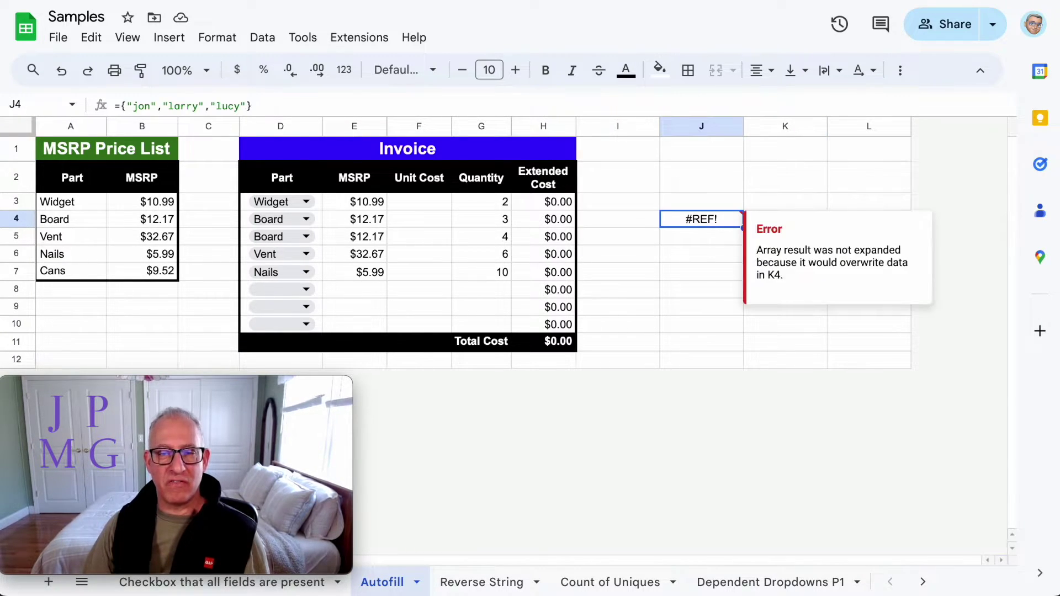
pyautogui.click(702, 236)
# - Select J4:K4 and delete both demo cells
pyautogui.click(785, 220)
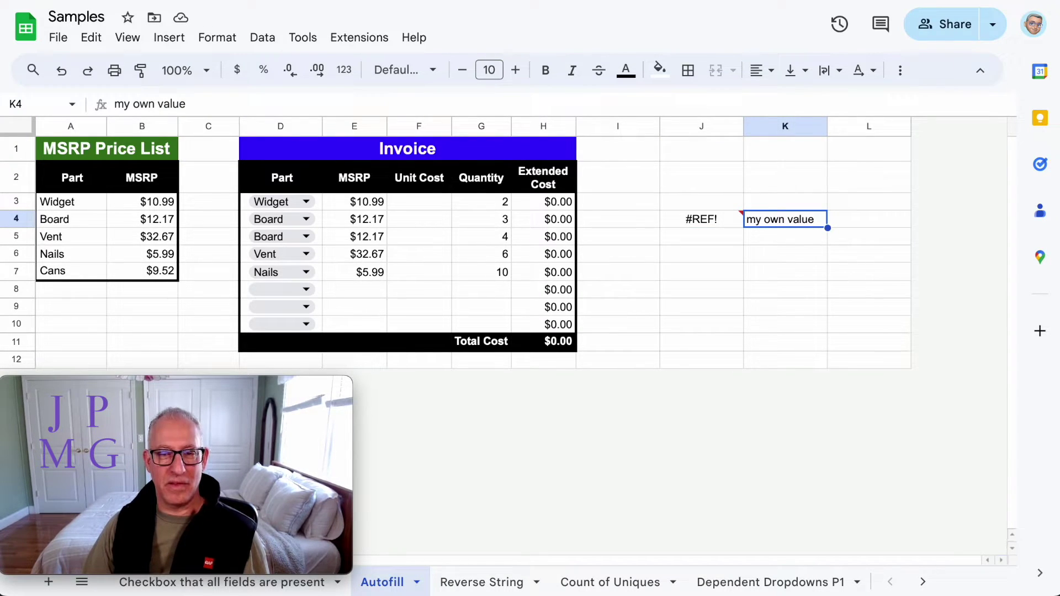
pyautogui.hotkey('shift', 'Left')
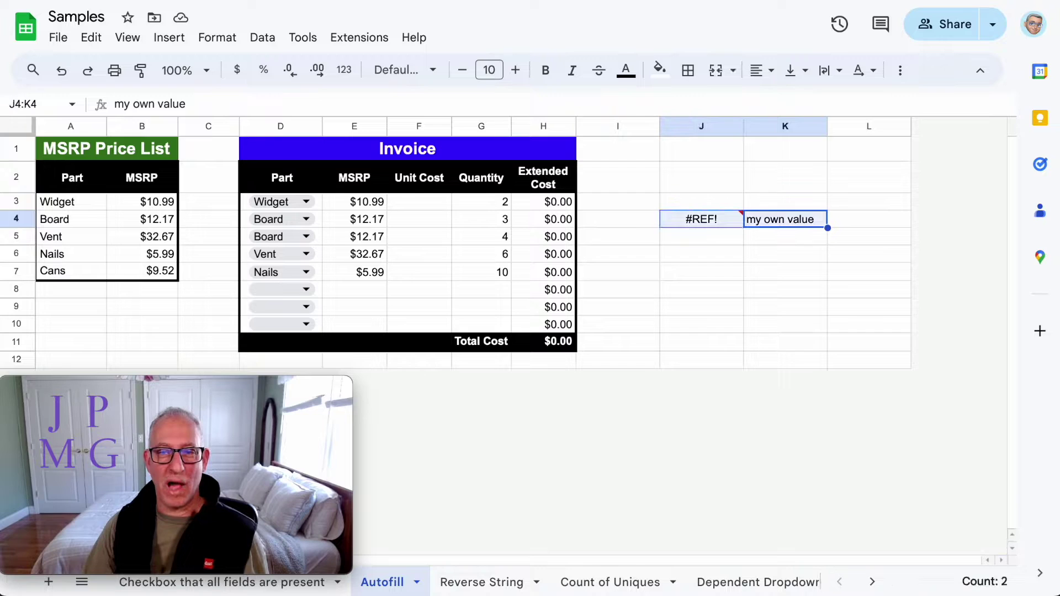
pyautogui.press('Delete')
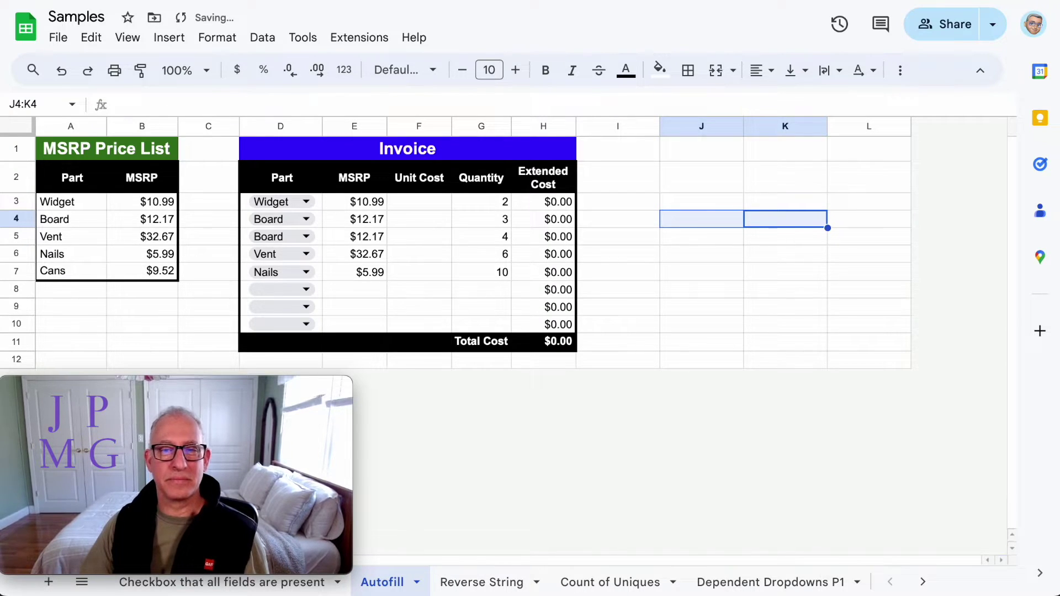
pyautogui.click(424, 209)
# - Insert a new column left of Unit Cost and title it HIDDEN in F2
pyautogui.click(423, 124)
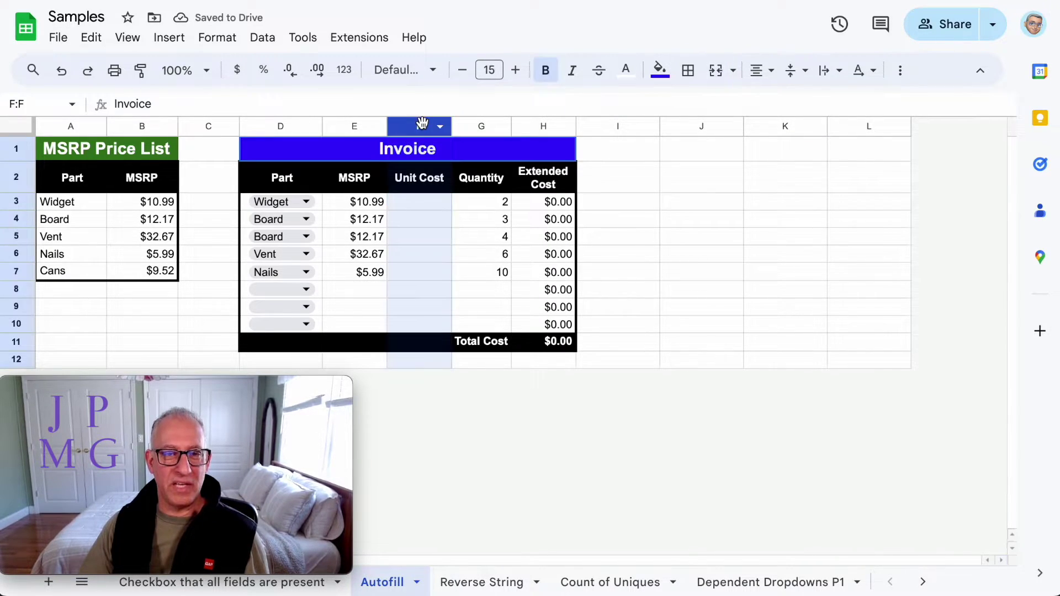
pyautogui.rightClick(422, 123)
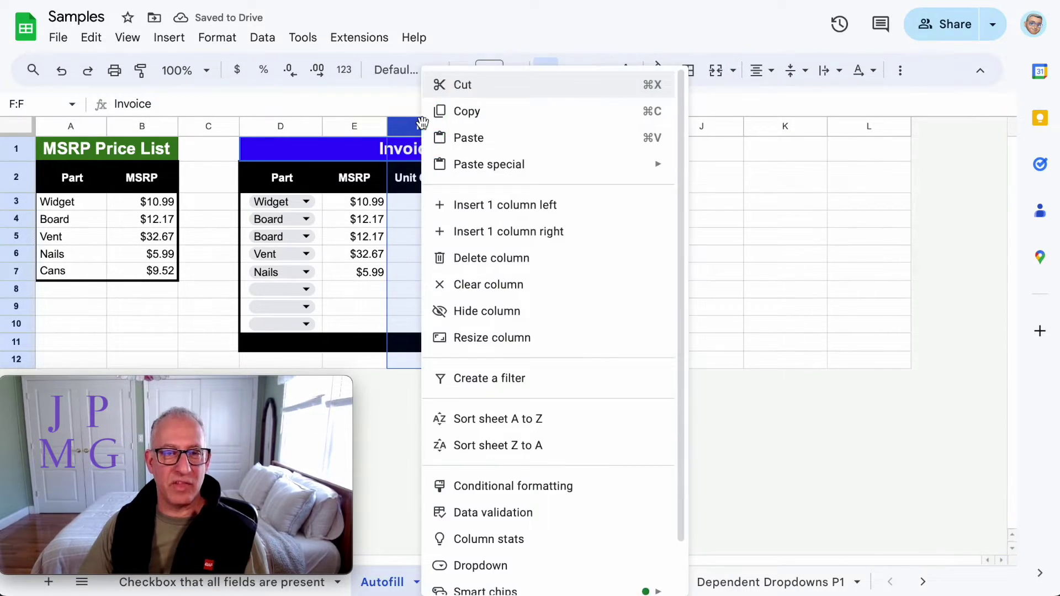
pyautogui.click(504, 206)
pyautogui.click(430, 173)
pyautogui.write('H')
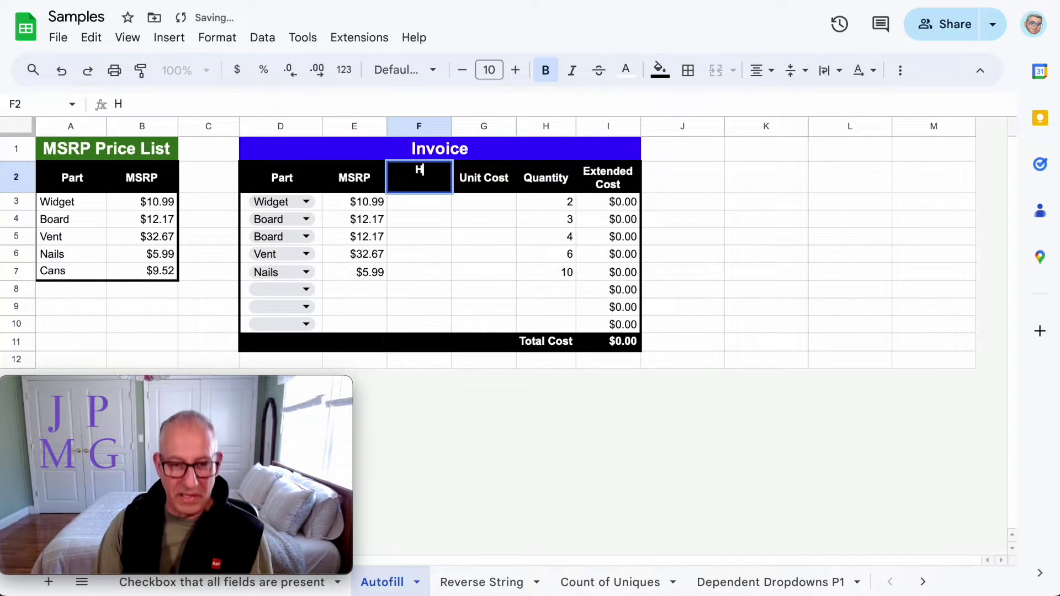
pyautogui.write('IDDEN')
pyautogui.press('Return')
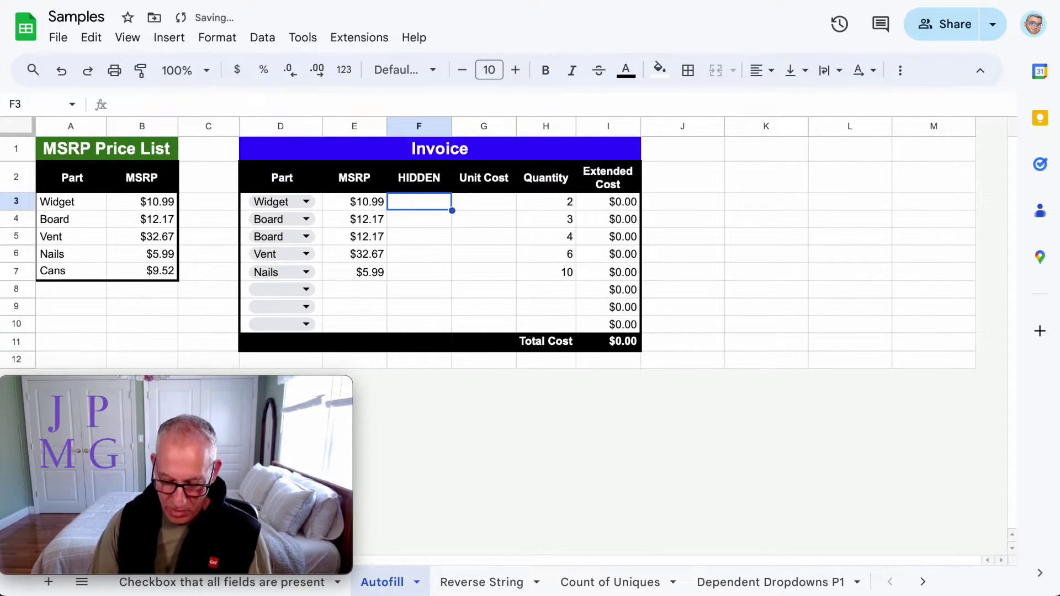
# - Enter ={"",E3} in F3 and fill it down through F10
pyautogui.write('={{}')
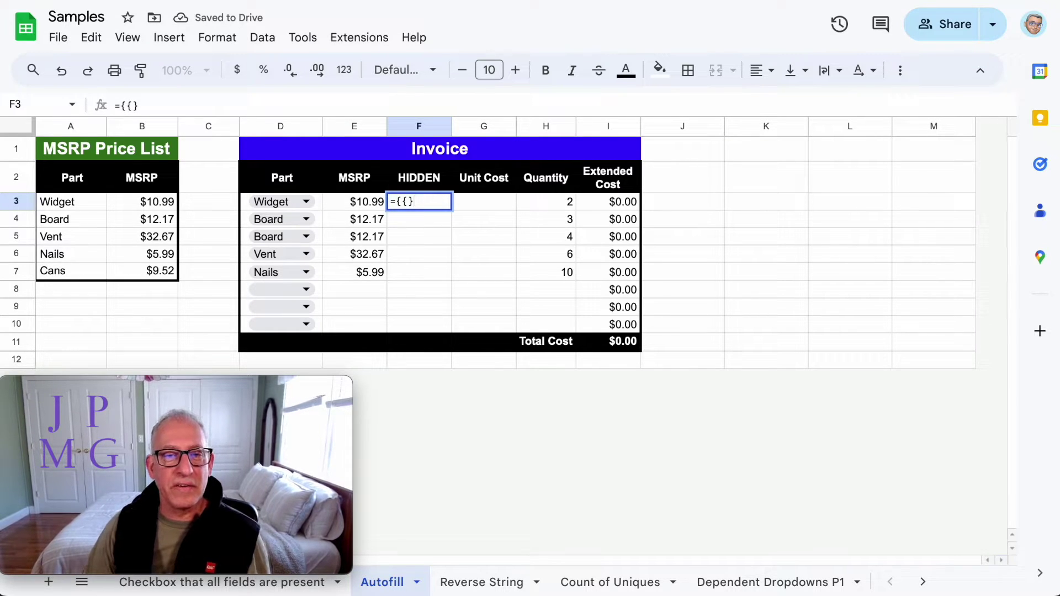
pyautogui.press('BackSpace')
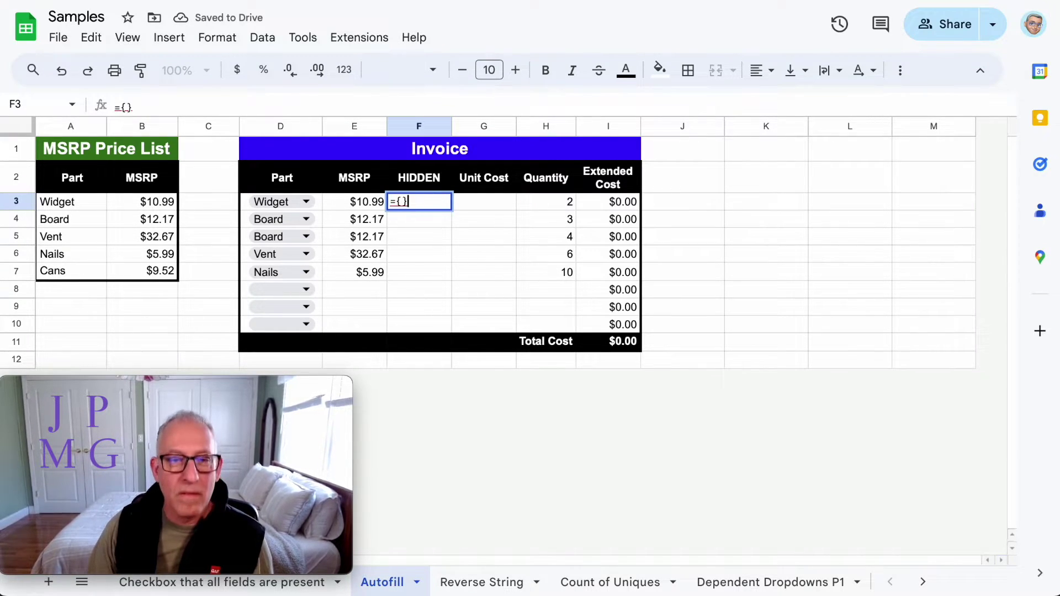
pyautogui.press('Left')
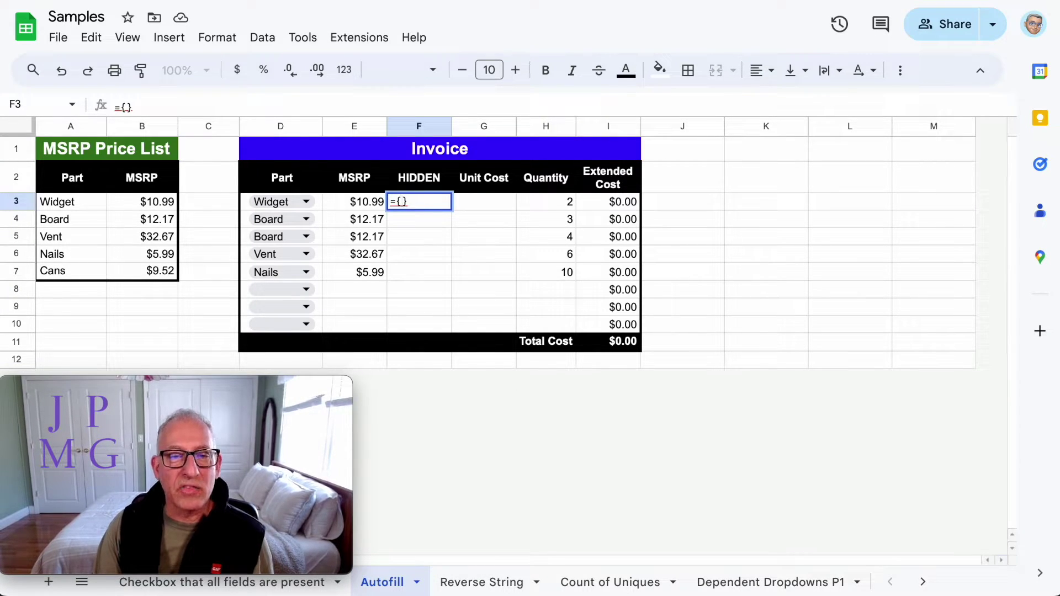
pyautogui.write('"",')
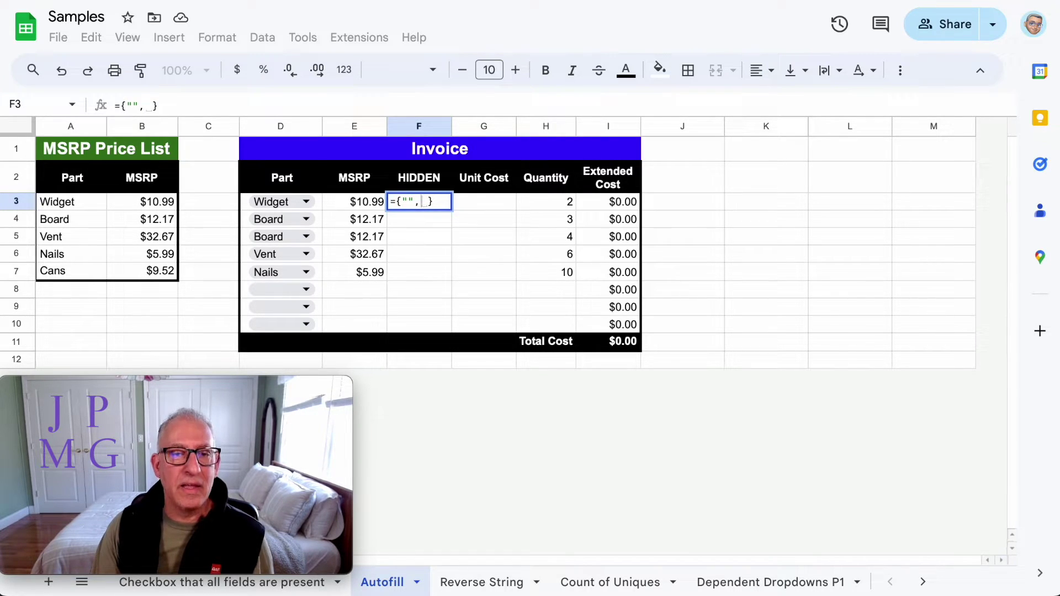
pyautogui.write('E3')
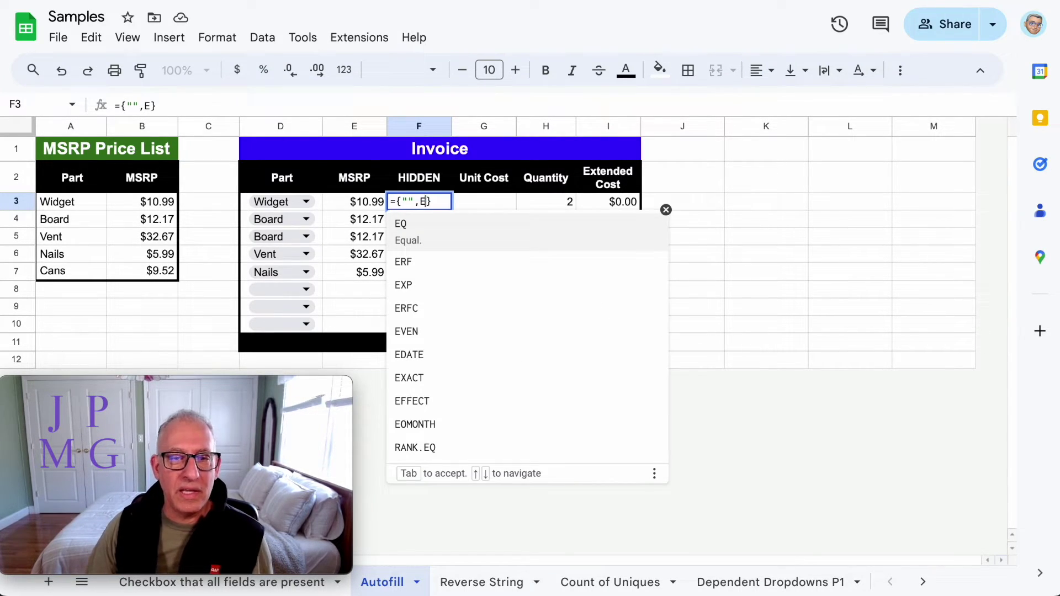
pyautogui.press('Return')
pyautogui.press('Up')
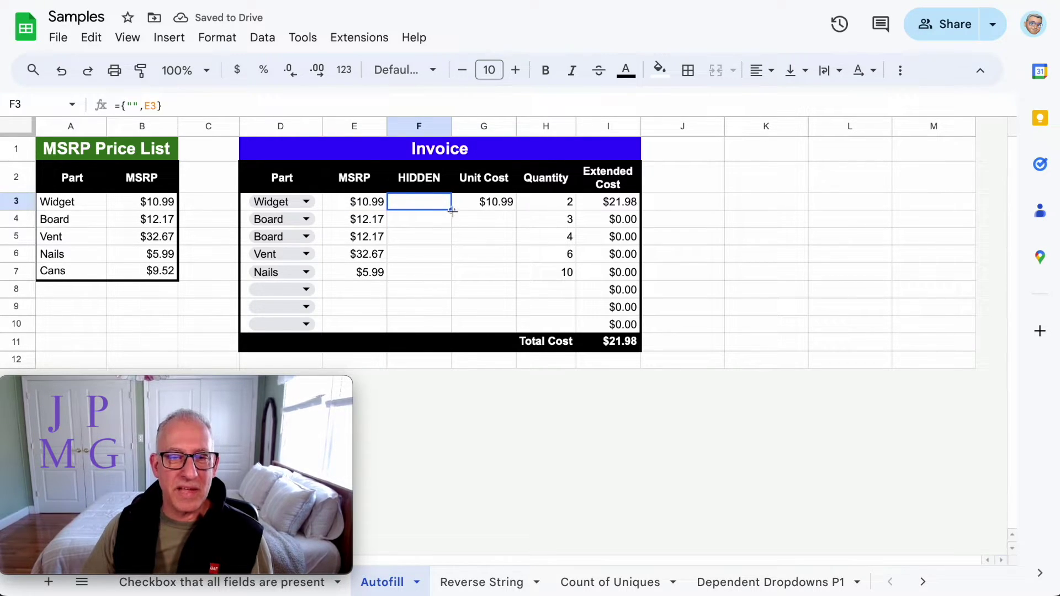
pyautogui.moveTo(452, 211); pyautogui.dragTo(443, 324)
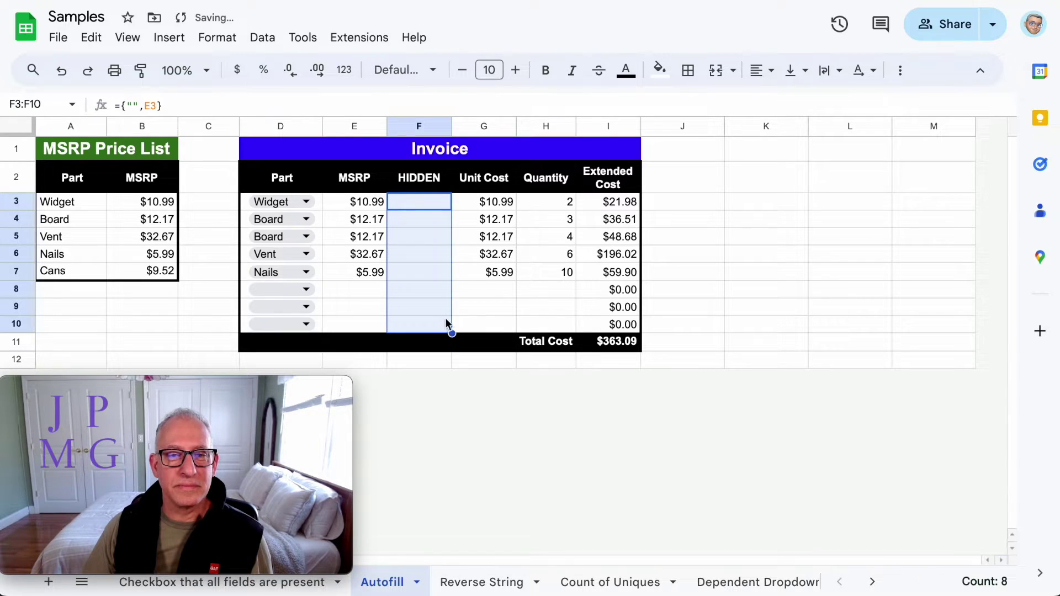
pyautogui.click(479, 306)
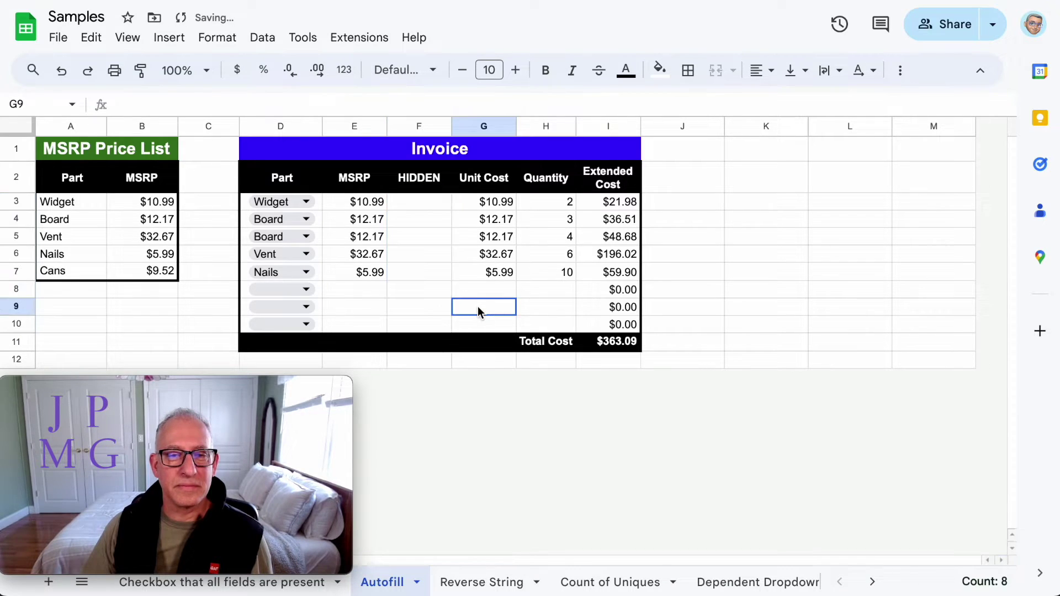
# - Override the Widget unit cost with 8, check the #REF! in helper F3, and select column F
pyautogui.click(418, 207)
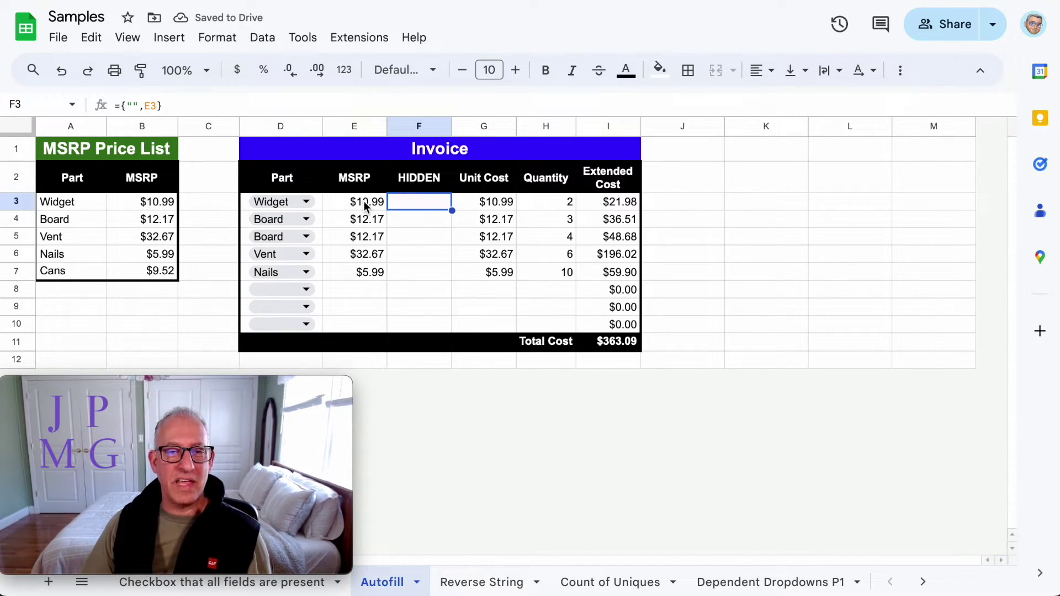
pyautogui.click(495, 209)
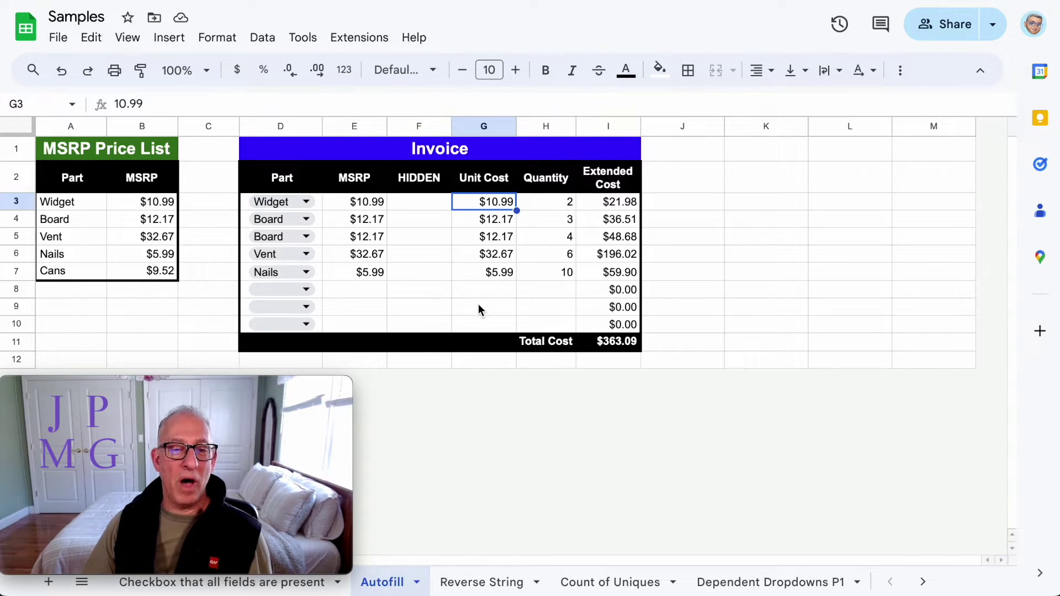
pyautogui.write('8')
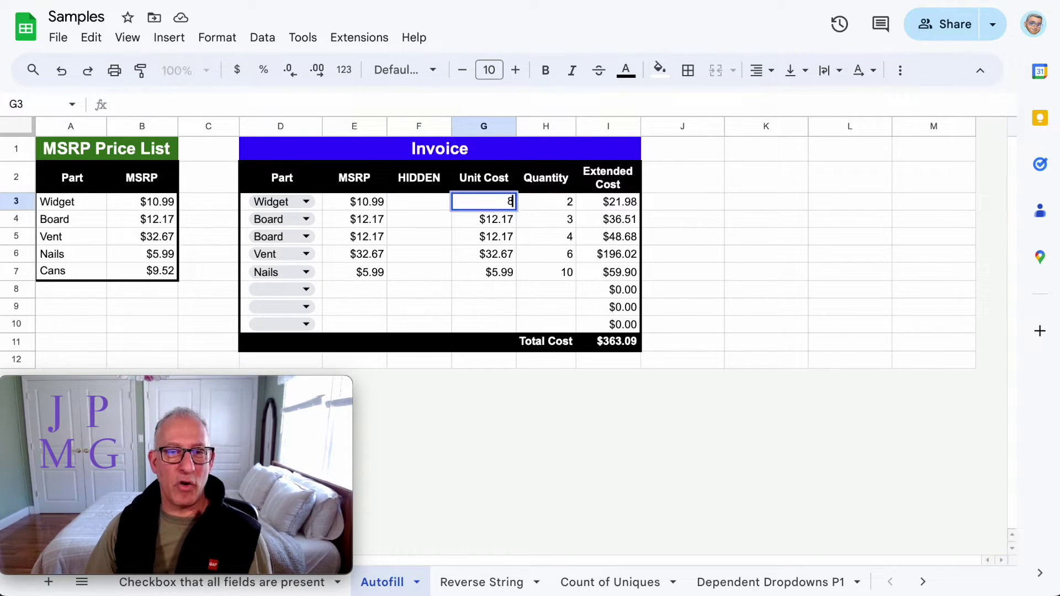
pyautogui.press('Return')
pyautogui.press('Left')
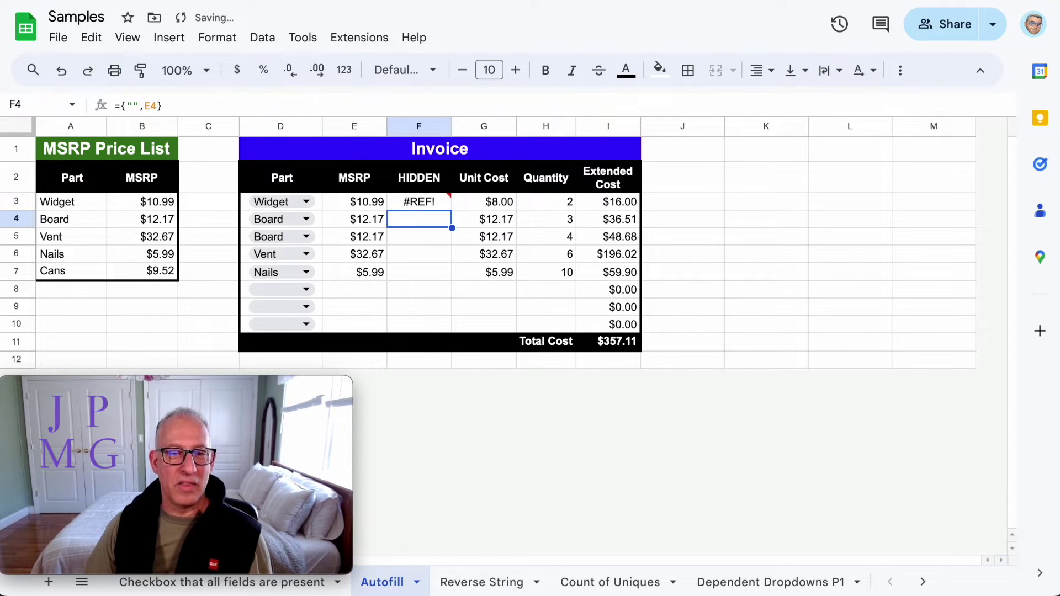
pyautogui.press('Up')
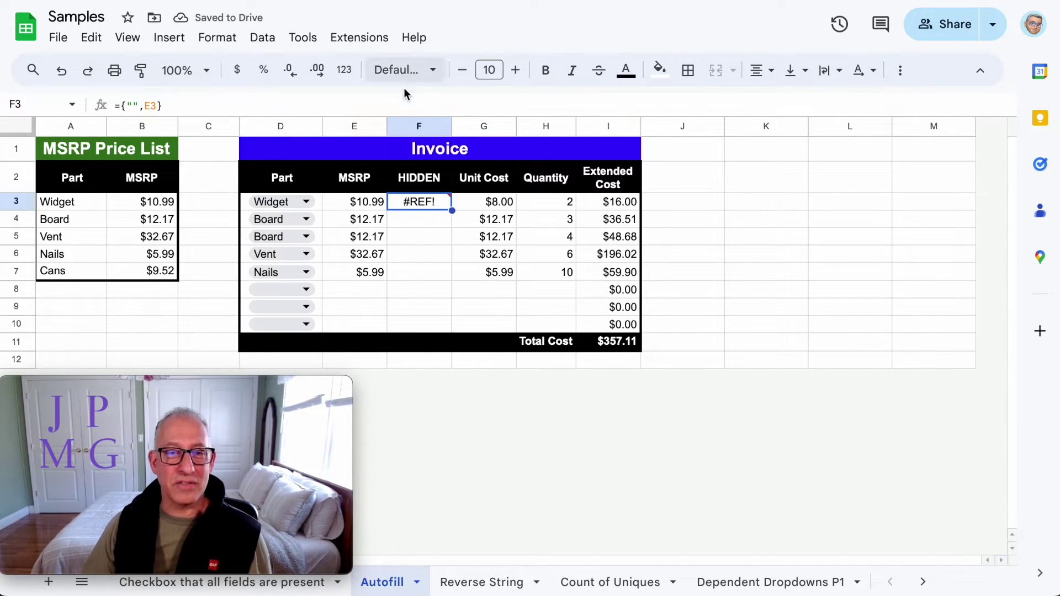
pyautogui.click(411, 127)
# - Hide helper column F and check the Board unit cost and Extended Cost formula
pyautogui.rightClick(411, 127)
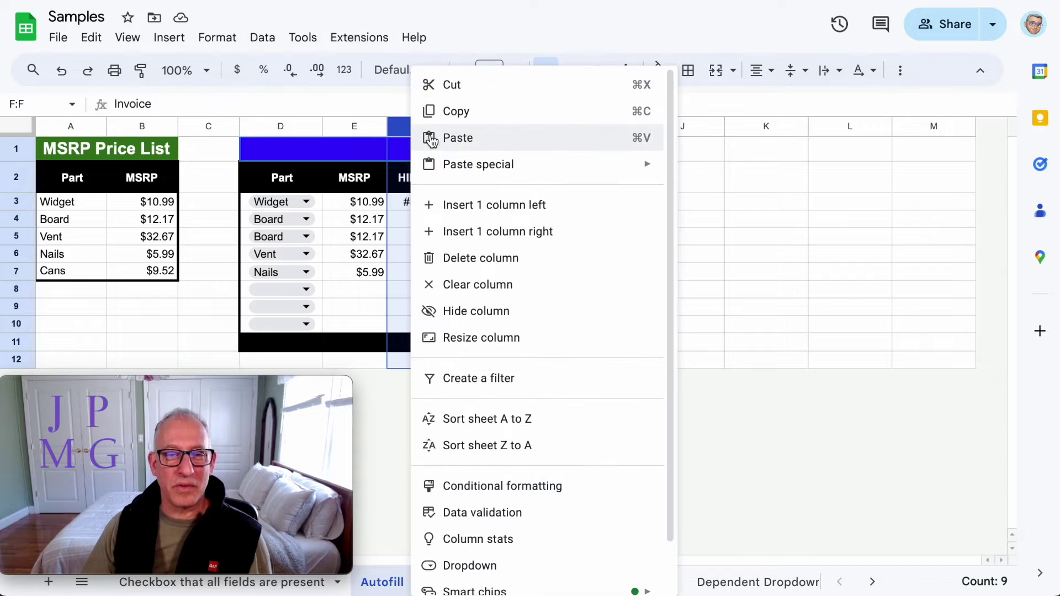
pyautogui.click(482, 309)
pyautogui.click(439, 219)
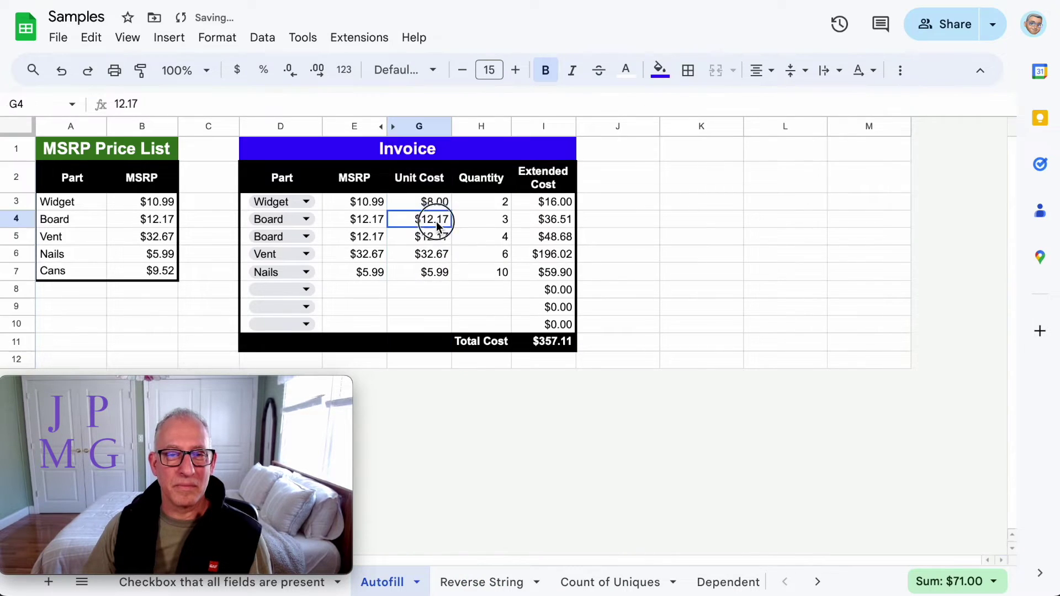
pyautogui.press('Up')
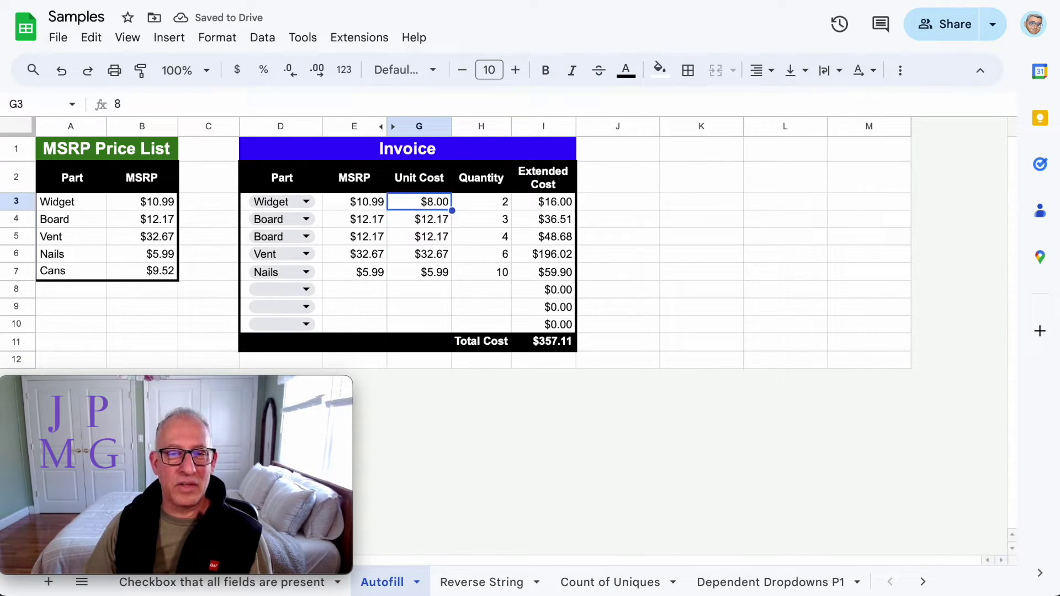
pyautogui.press('Right')
pyautogui.press('Right')
# - Undo the Widget override so G3 falls back to $10.99
pyautogui.press('Left')
pyautogui.press('Left')
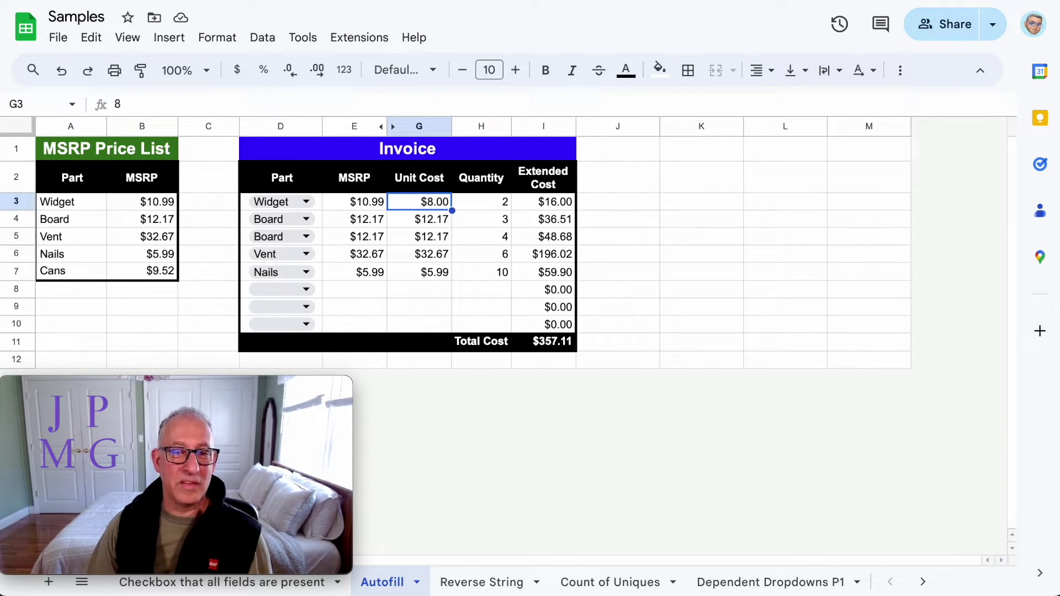
pyautogui.hotkey('ctrl', 'z')
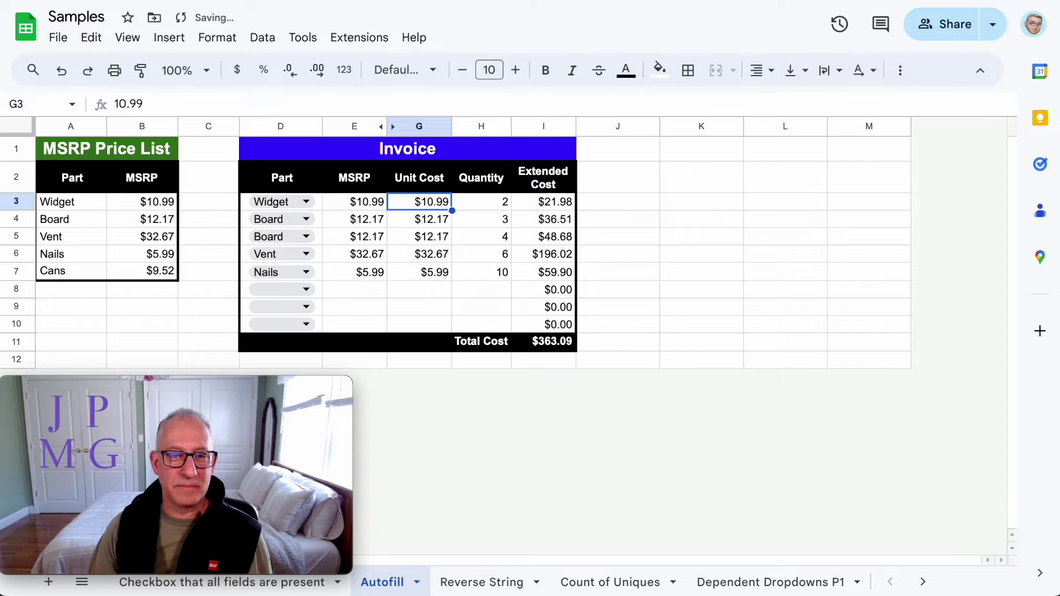
pyautogui.click(482, 201)
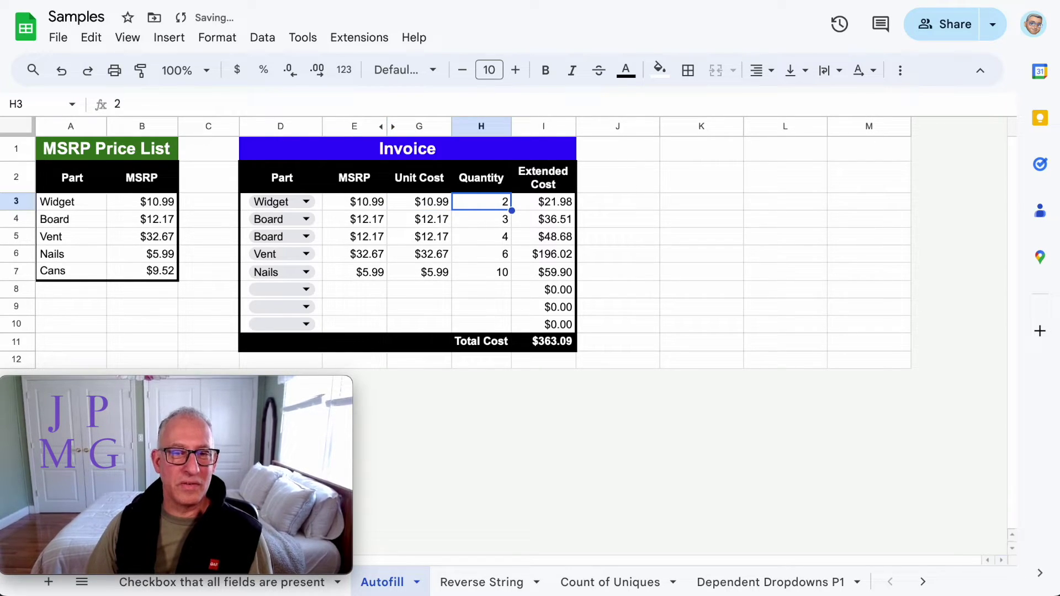
pyautogui.click(419, 201)
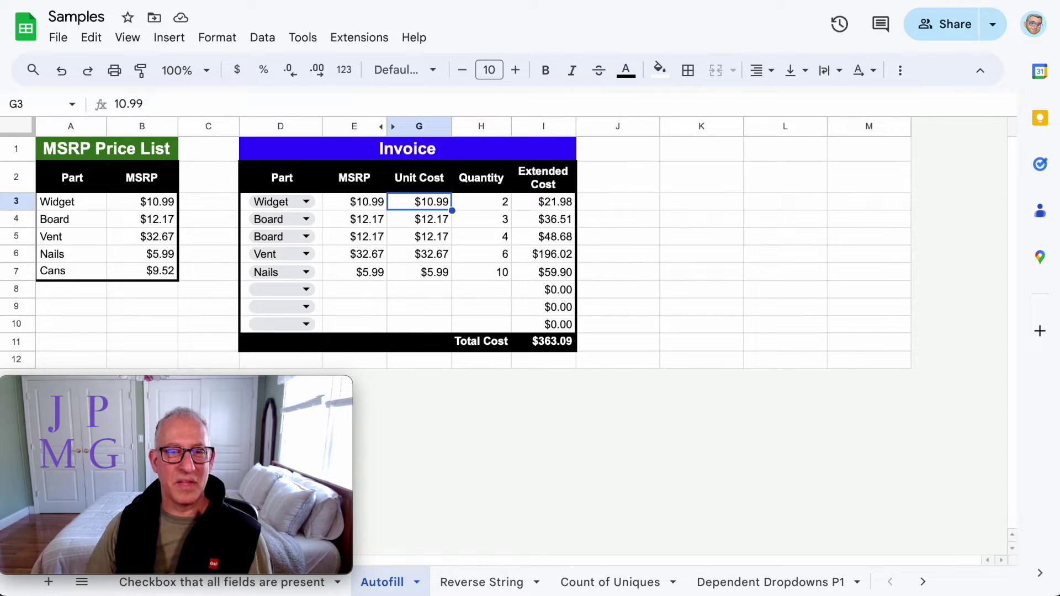
# - Add a conditional formatting rule on G3:G10 with custom formula =E3<>G3
pyautogui.keyDown('shift'); pyautogui.click(435, 320); pyautogui.keyUp('shift')
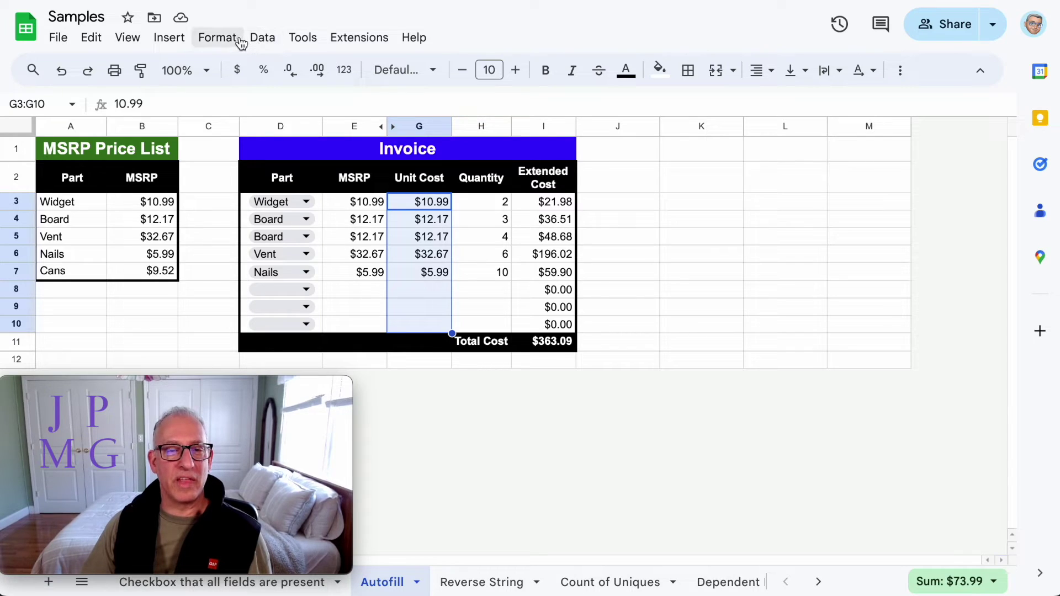
pyautogui.click(239, 40)
pyautogui.click(315, 327)
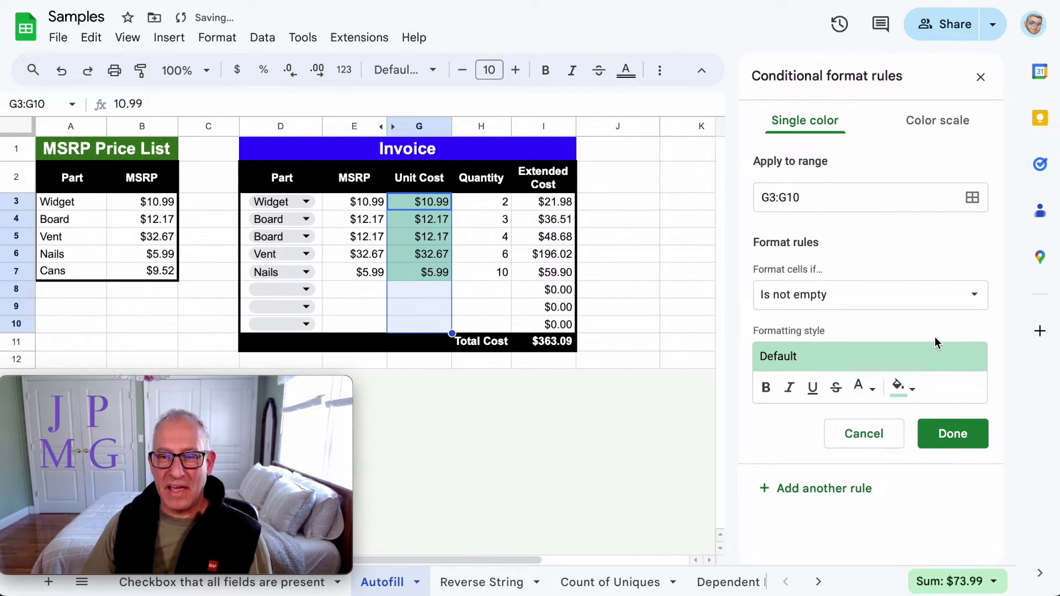
pyautogui.click(896, 301)
pyautogui.scroll(-4, 823, 548)
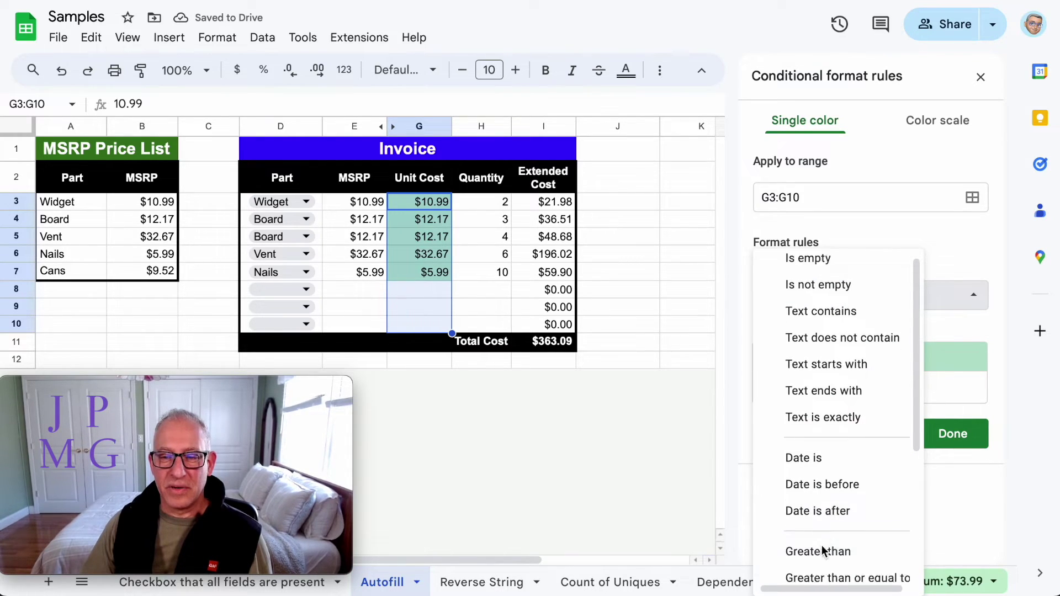
pyautogui.click(828, 561)
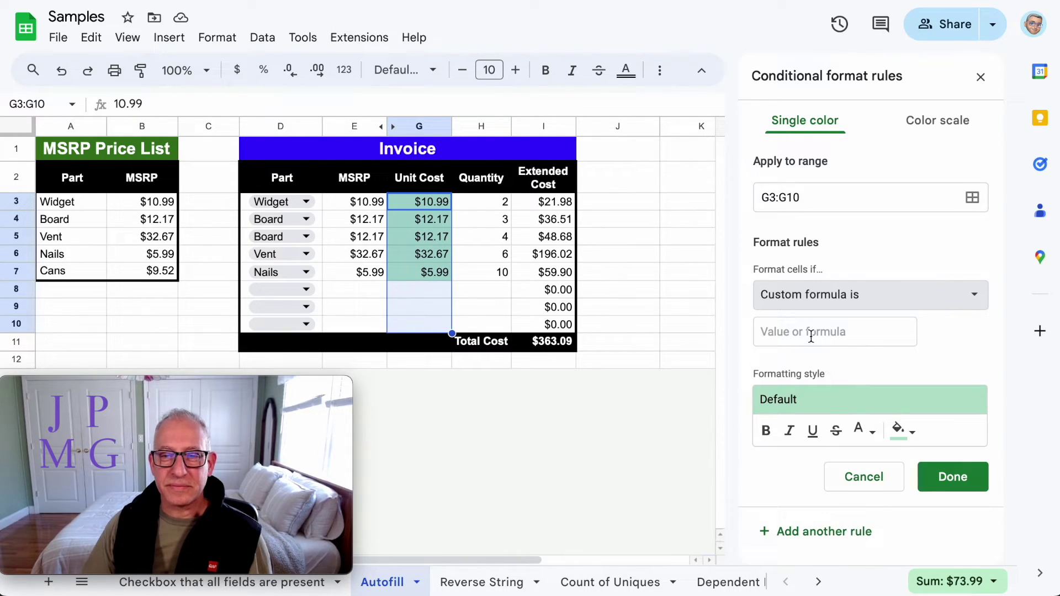
pyautogui.write('=')
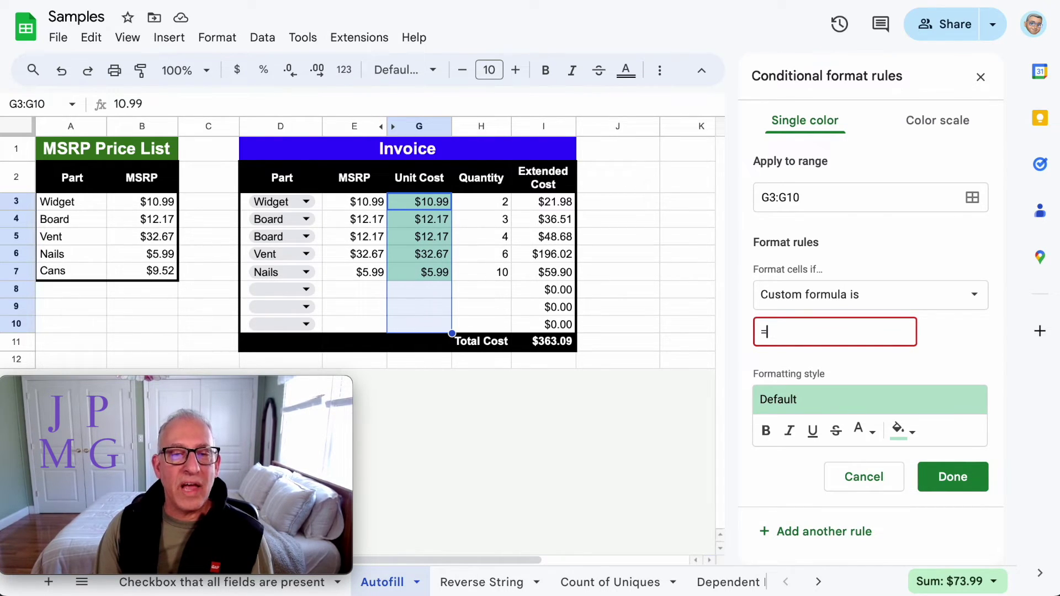
pyautogui.write('e')
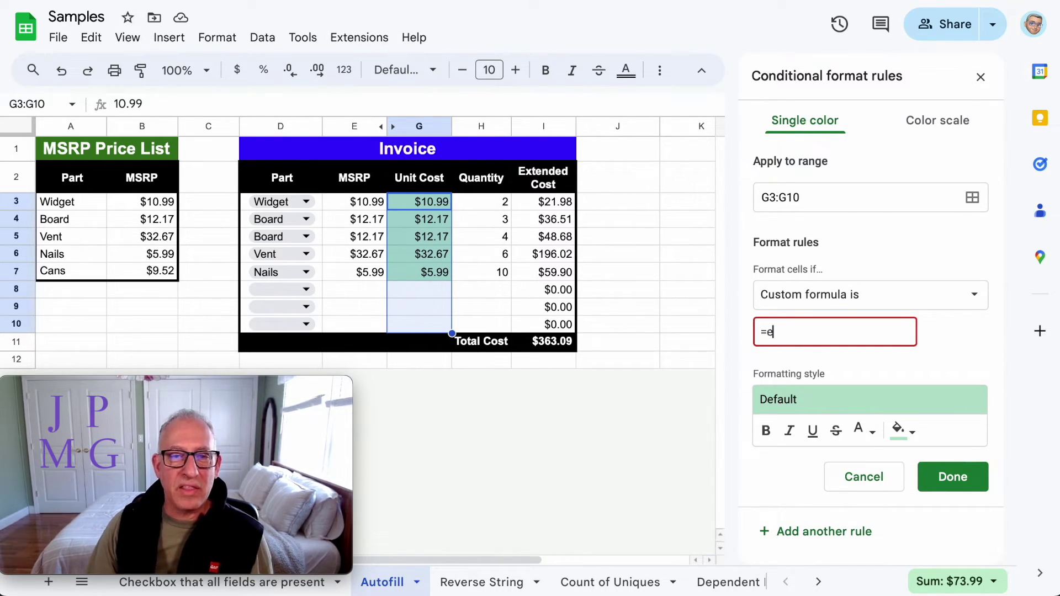
pyautogui.write('3<>')
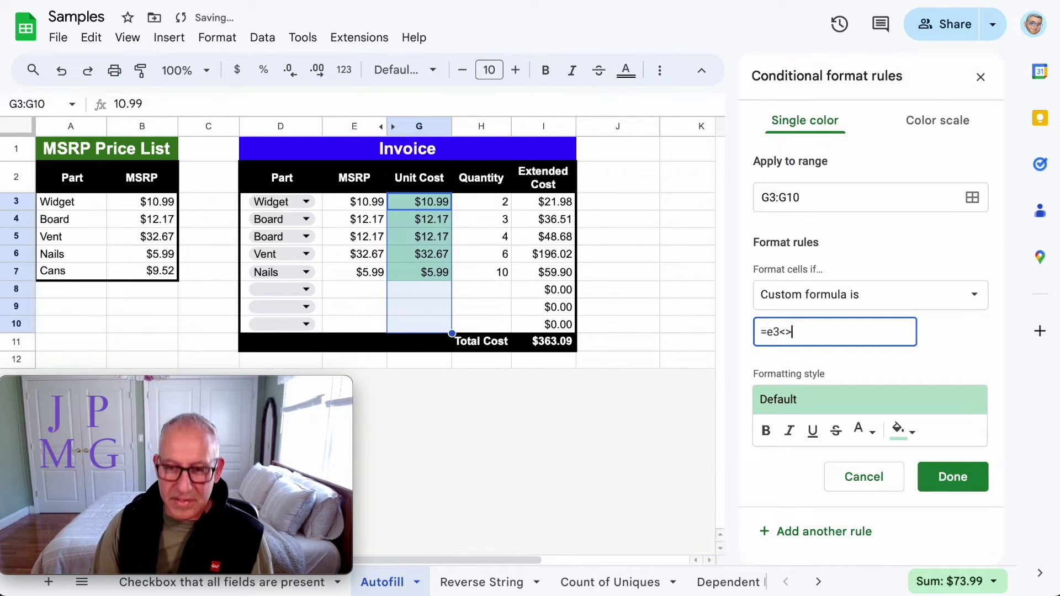
pyautogui.write('g3')
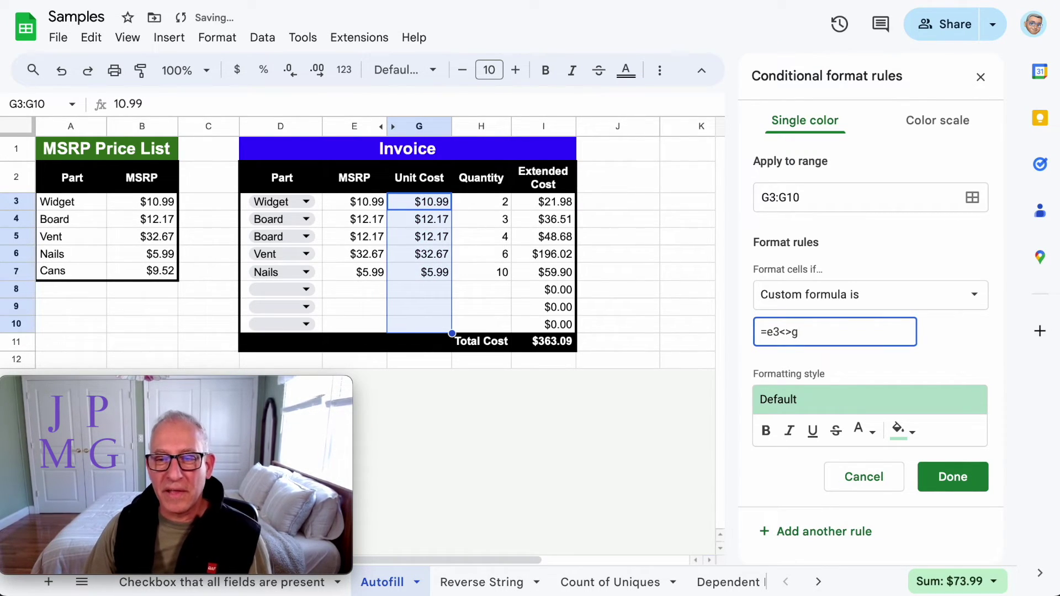
# - Style the rule with no fill and blue bold text, and save it
pyautogui.click(913, 436)
pyautogui.click(808, 157)
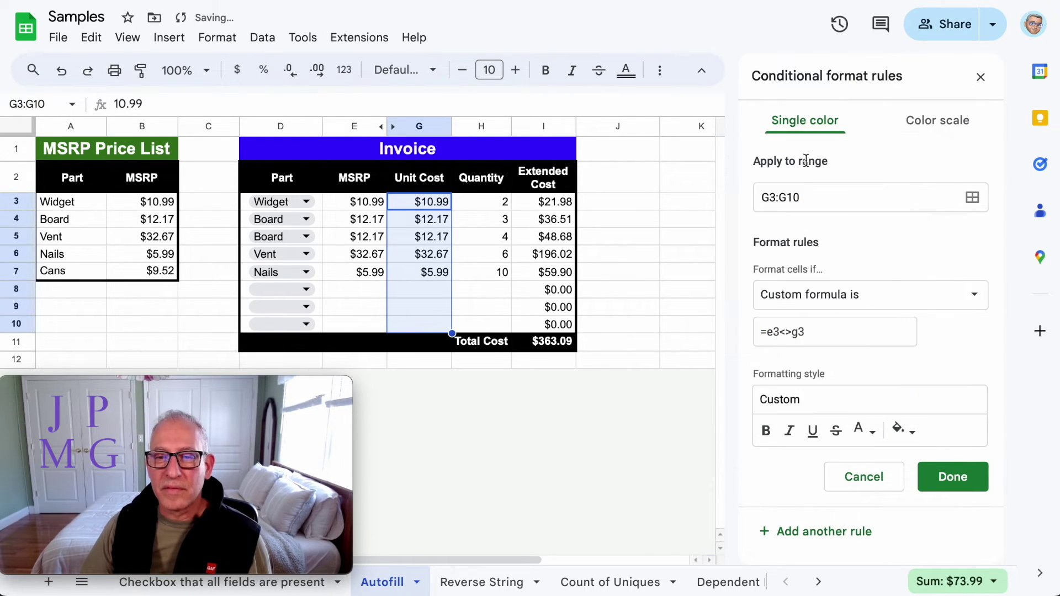
pyautogui.click(866, 430)
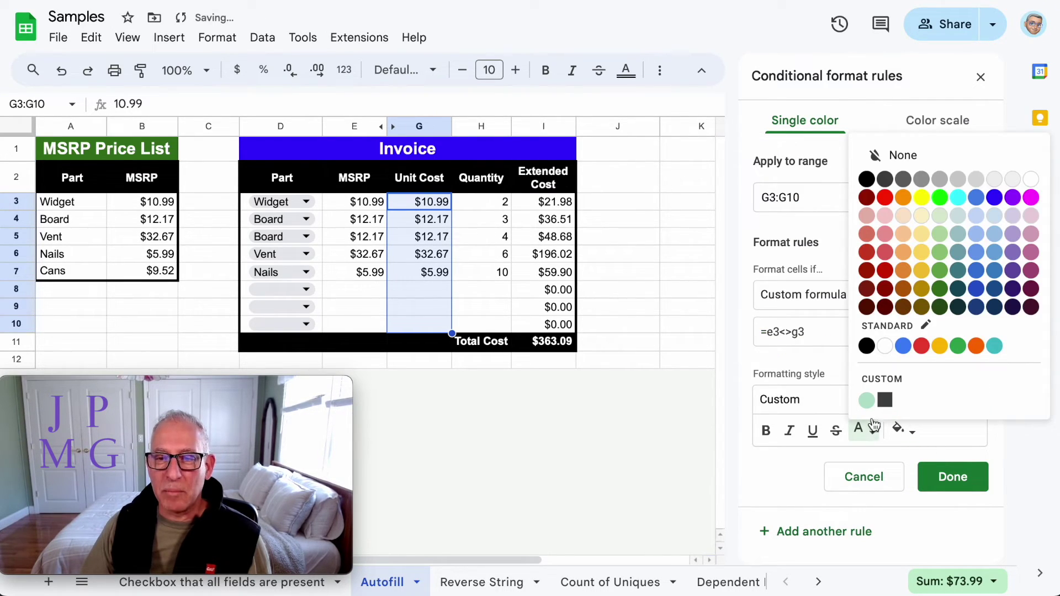
pyautogui.click(995, 198)
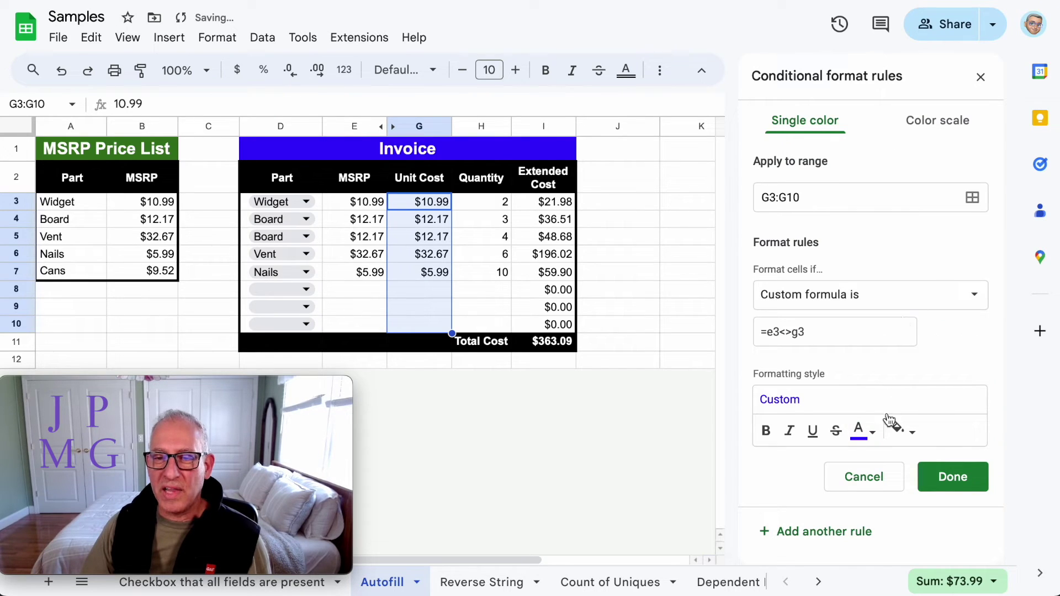
pyautogui.click(767, 430)
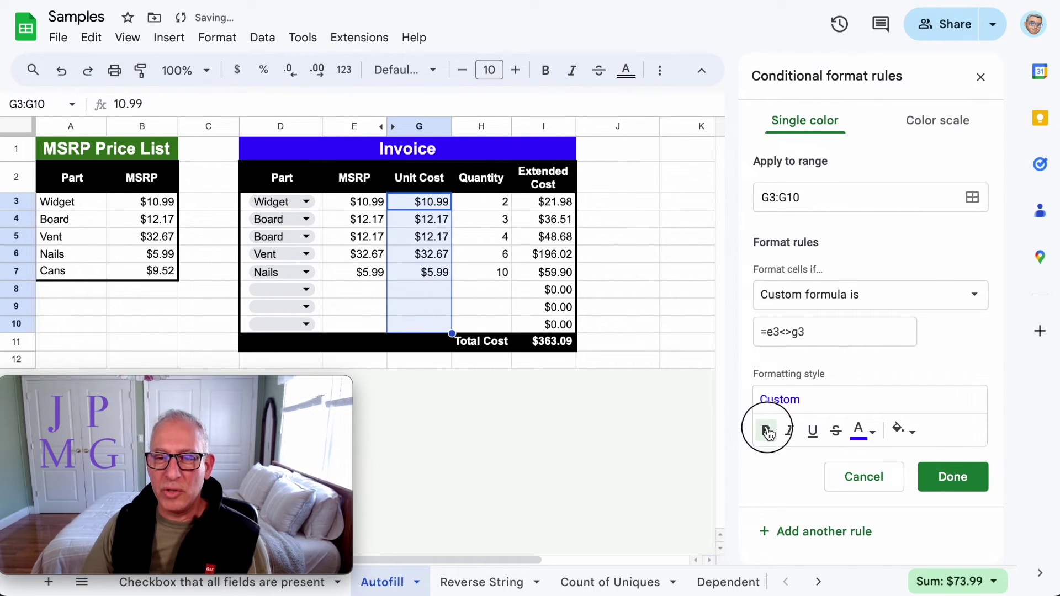
pyautogui.click(961, 489)
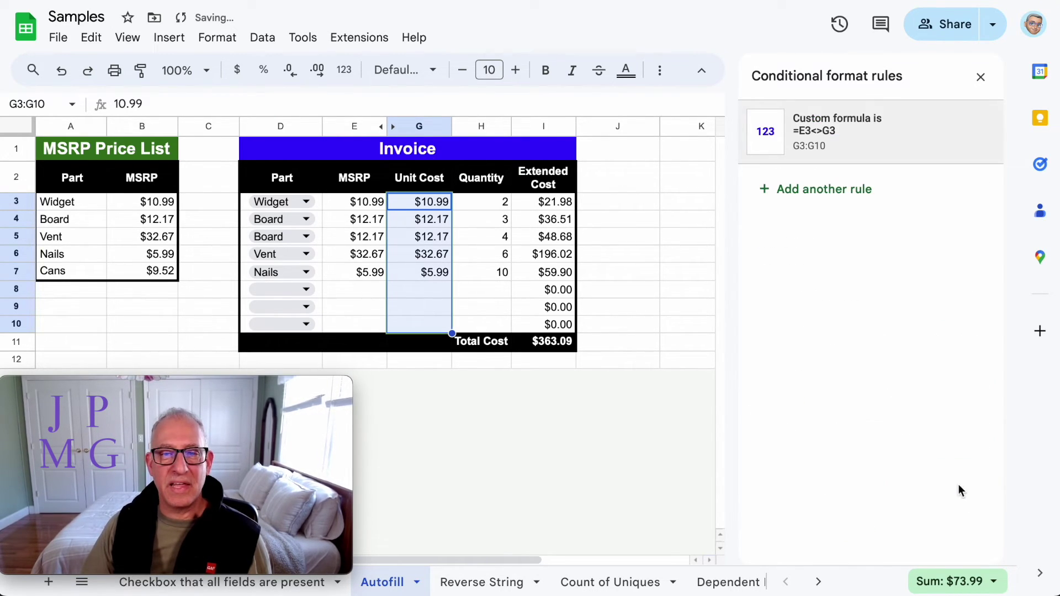
pyautogui.click(481, 242)
pyautogui.click(423, 202)
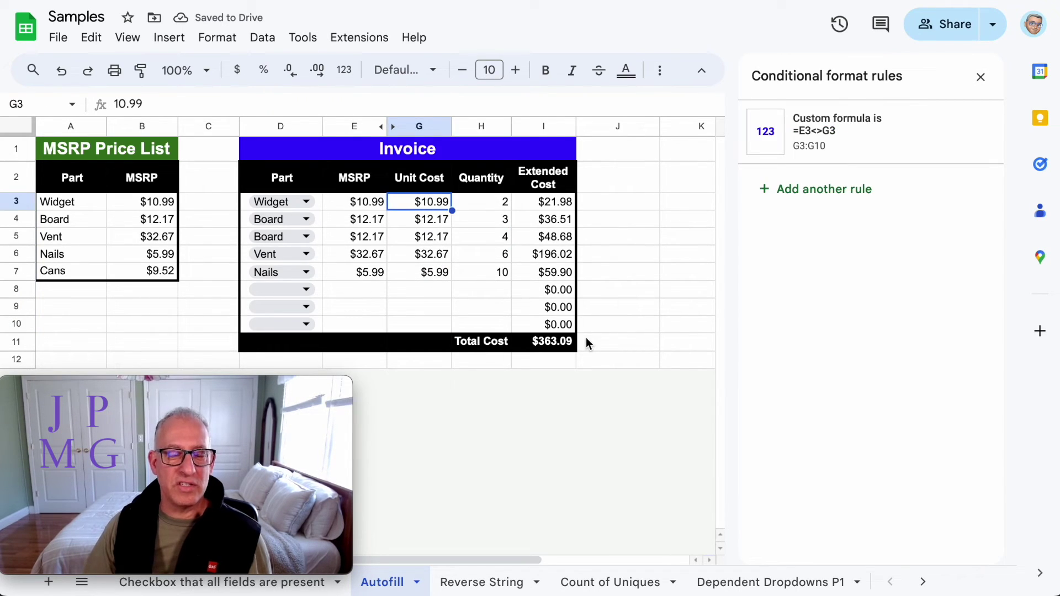
pyautogui.write('8')
pyautogui.press('Return')
pyautogui.click(420, 236)
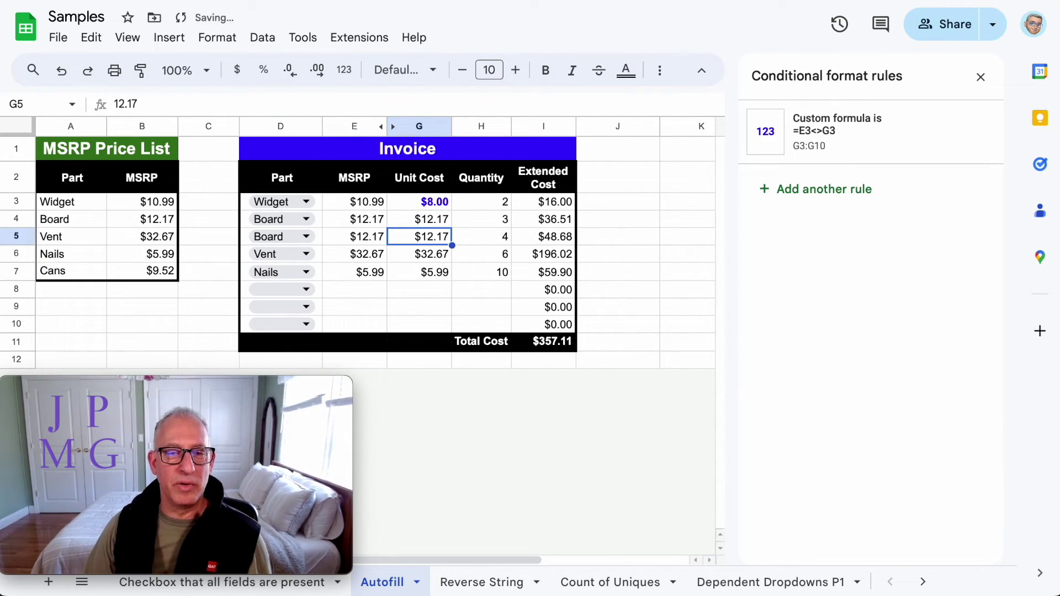
pyautogui.write('10')
pyautogui.press('Return')
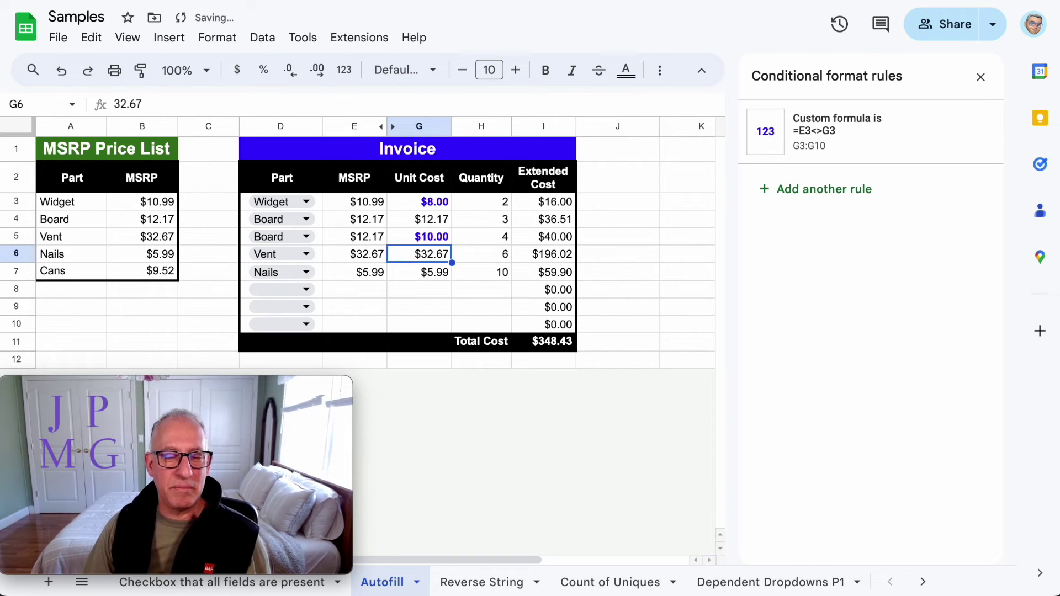
pyautogui.click(419, 237)
pyautogui.click(420, 220)
pyautogui.click(420, 236)
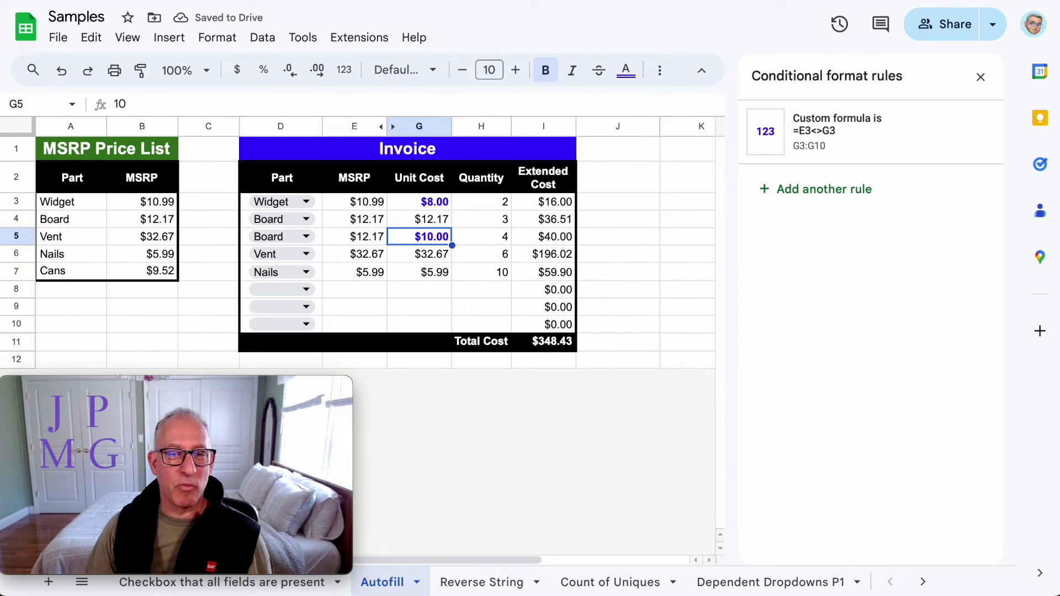
pyautogui.hotkey('ctrl', 'z')
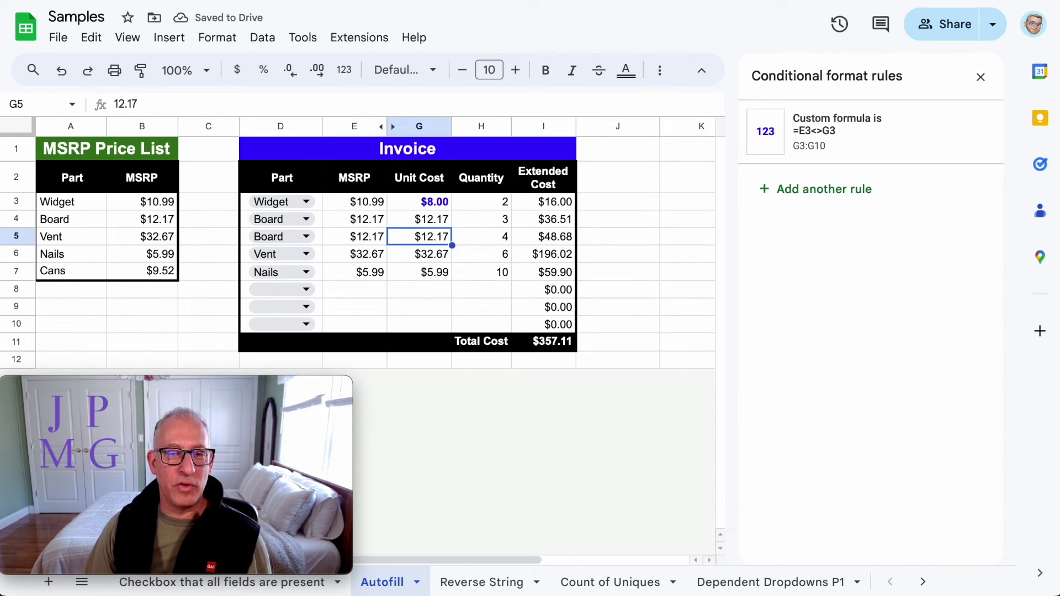
pyautogui.write('9')
pyautogui.press('Return')
pyautogui.press('Right')
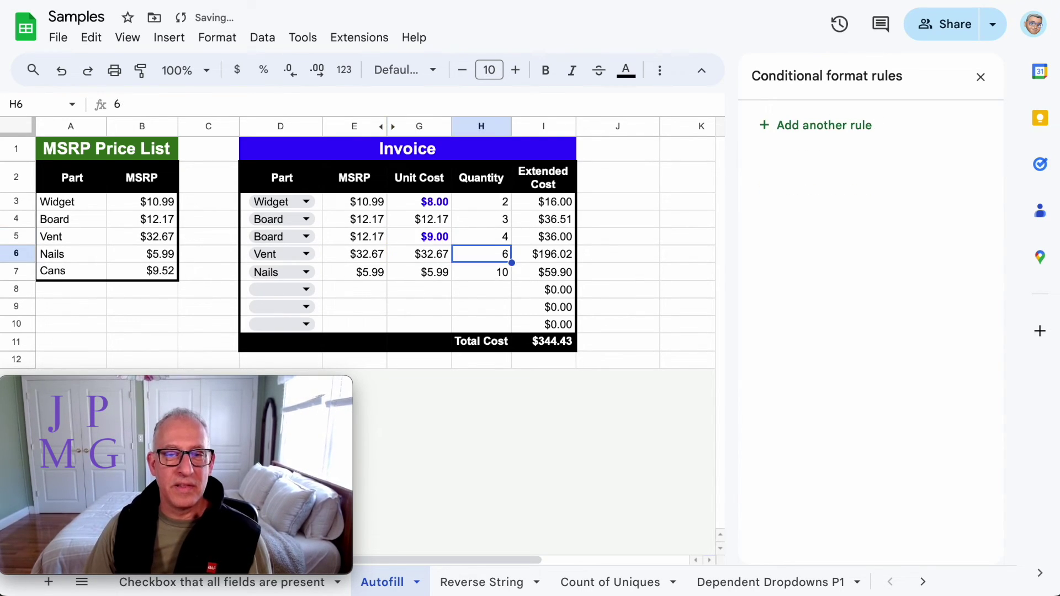
pyautogui.press('Right')
pyautogui.press('Up')
pyautogui.press('Left')
pyautogui.press('Left')
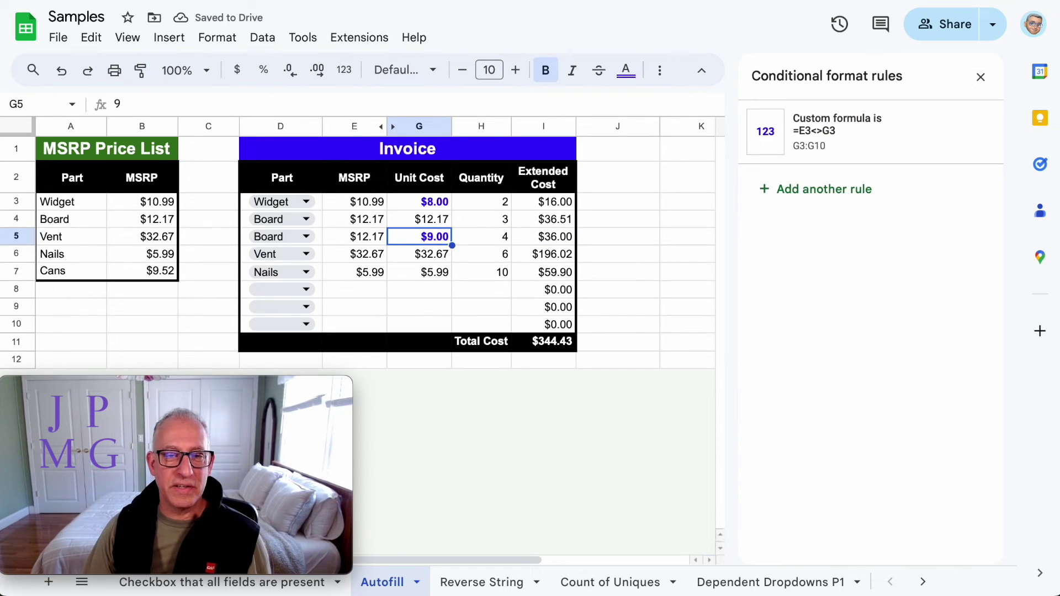
pyautogui.write('17')
pyautogui.press('Return')
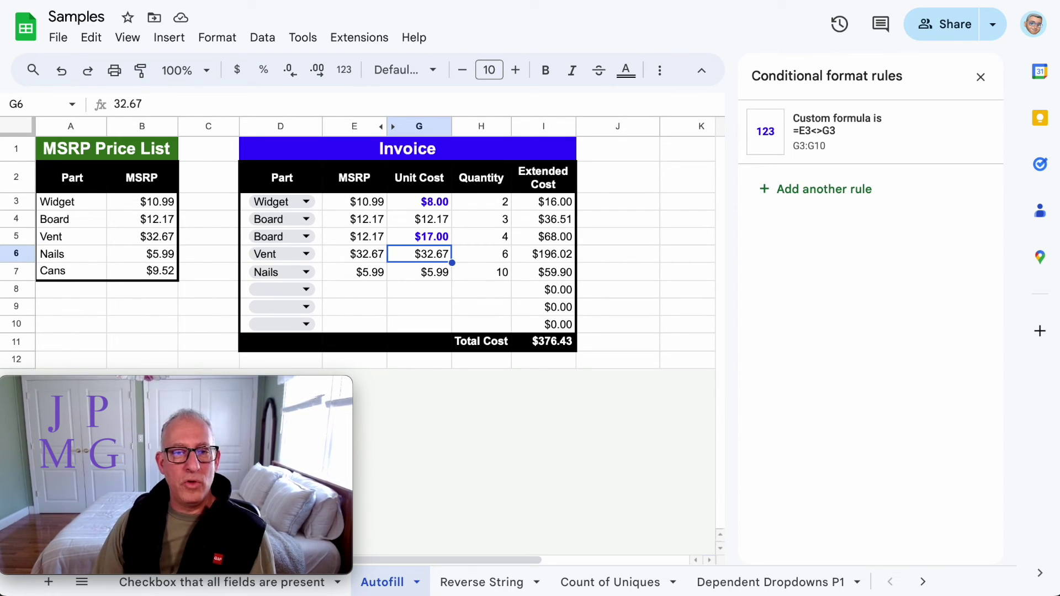
pyautogui.press('Up')
pyautogui.hotkey('ctrl', 'z')
pyautogui.press('Up')
pyautogui.press('Up')
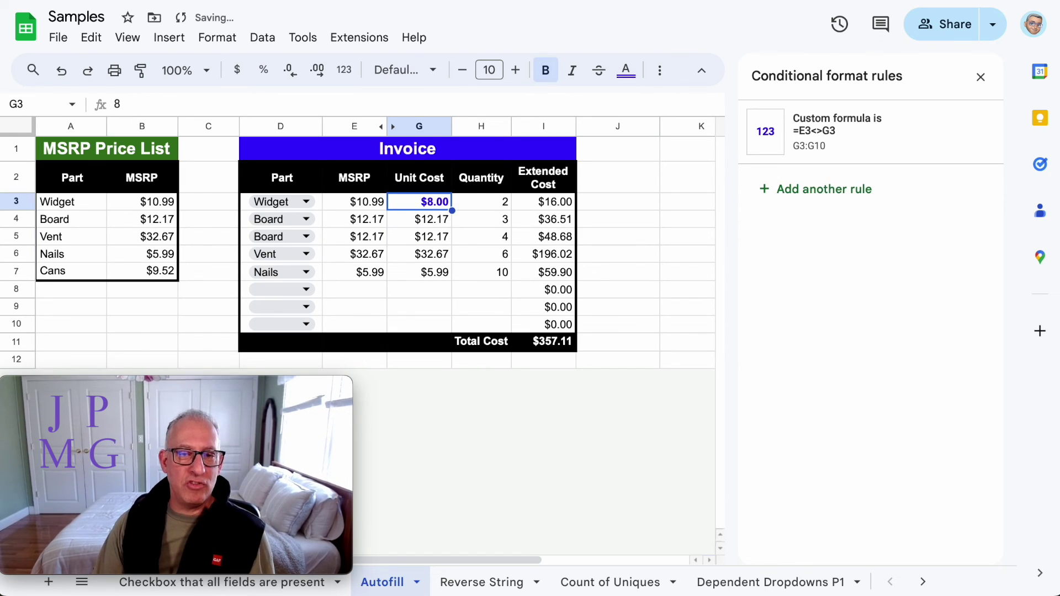
pyautogui.hotkey('ctrl', 'z')
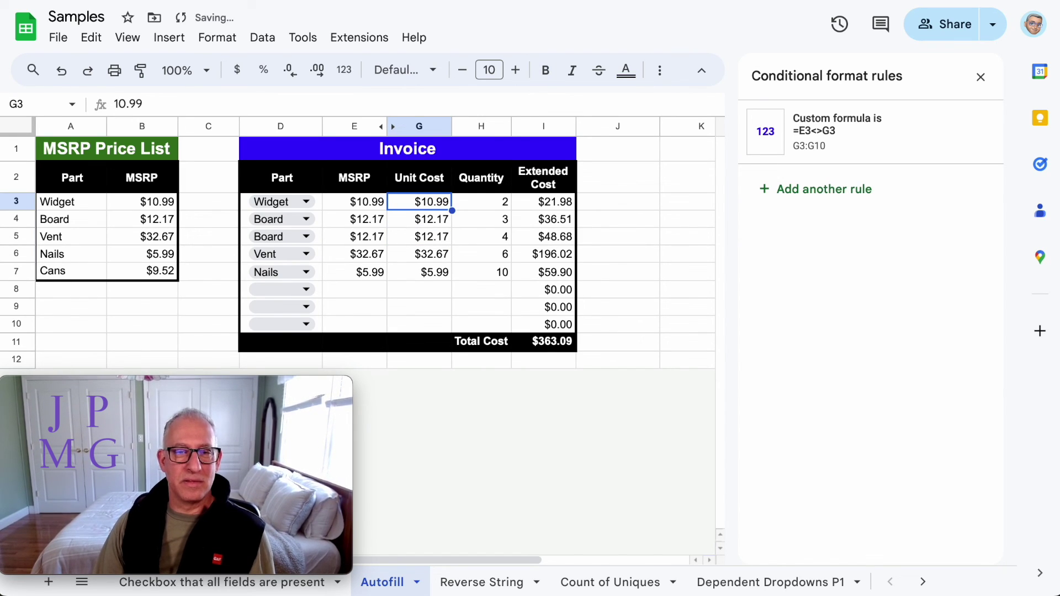
pyautogui.click(419, 220)
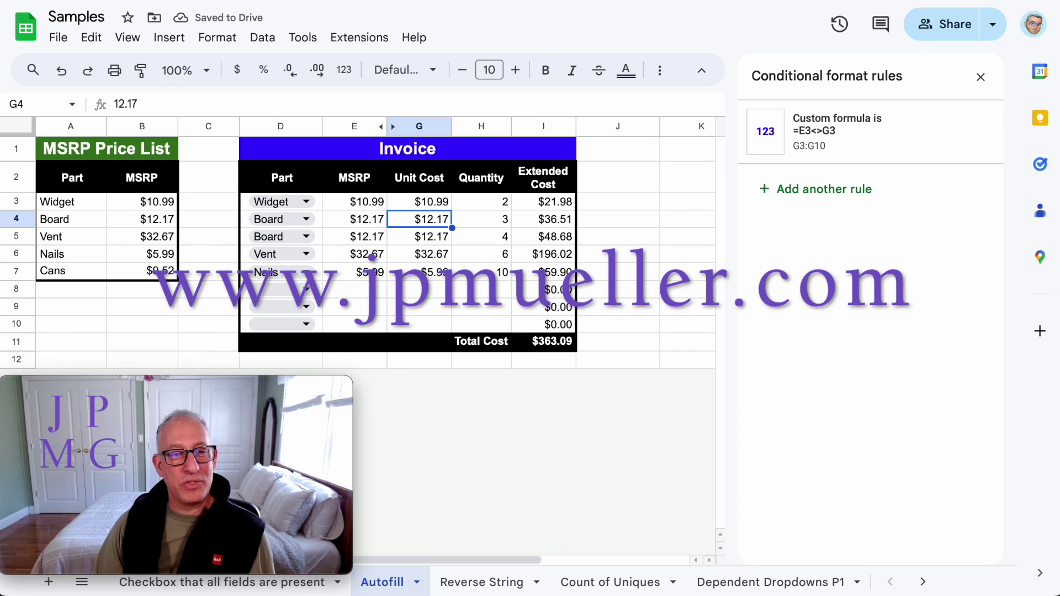